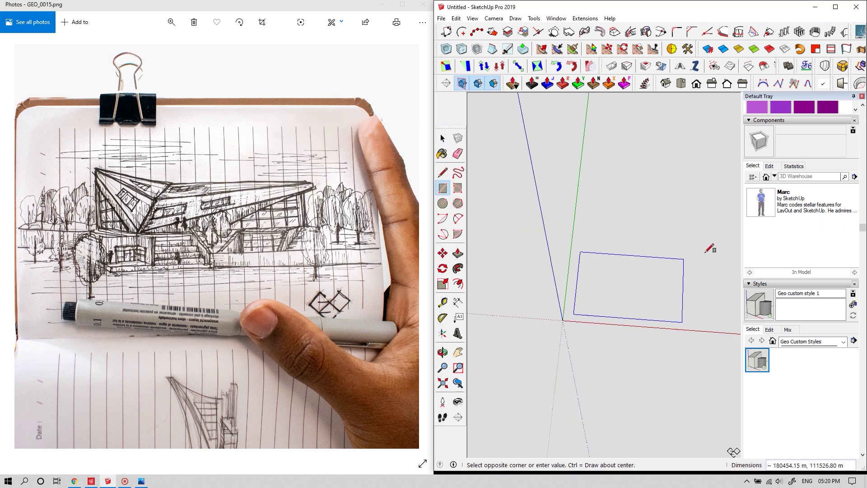
Close the base rectangle into a face and orbit to view it from another angle.
click(707, 248)
key(space)
scroll(519, 334, up, 10)
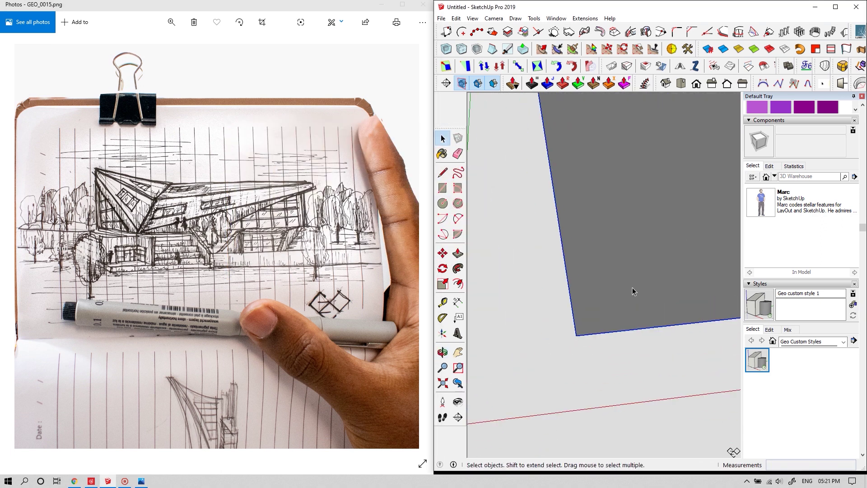
scroll(569, 351, down, 5)
drag(562, 287, 542, 262)
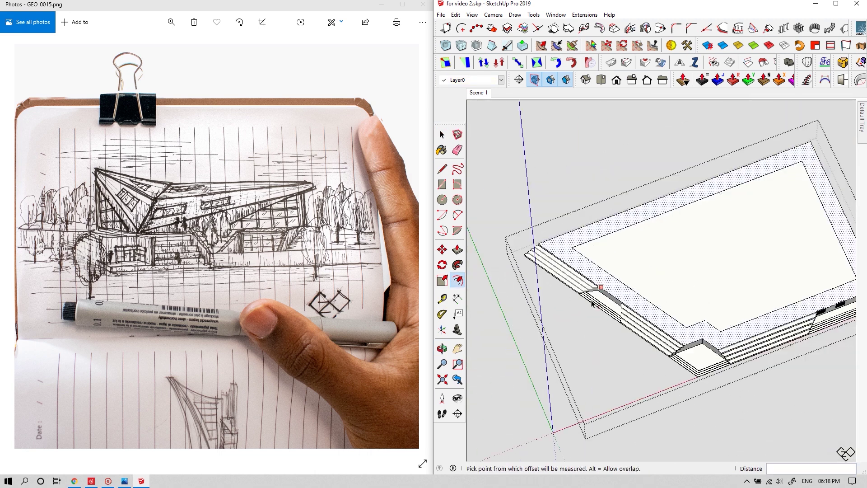
Draw the vertical triangle's lines from the roof corner, then orbit to a low side view.
click(572, 272)
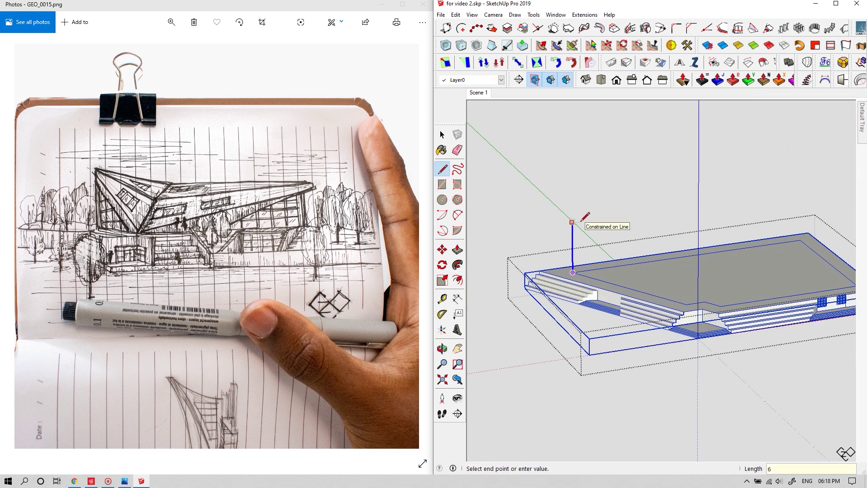
scroll(609, 286, up, 5)
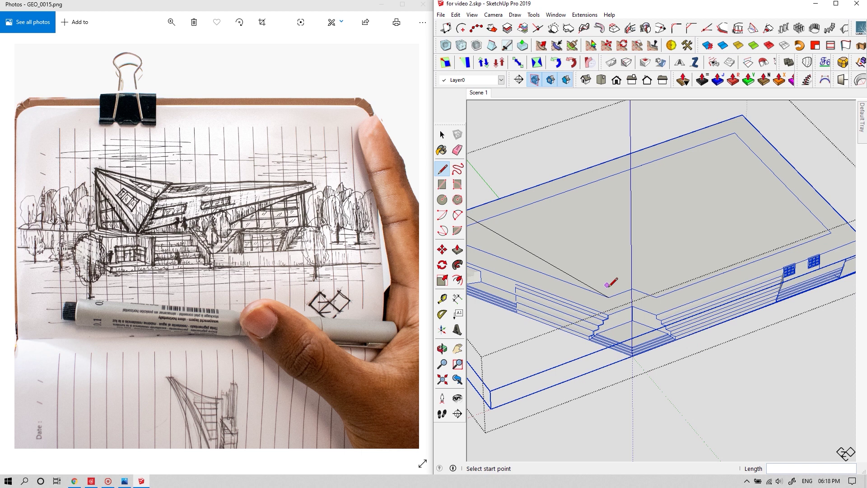
key(space)
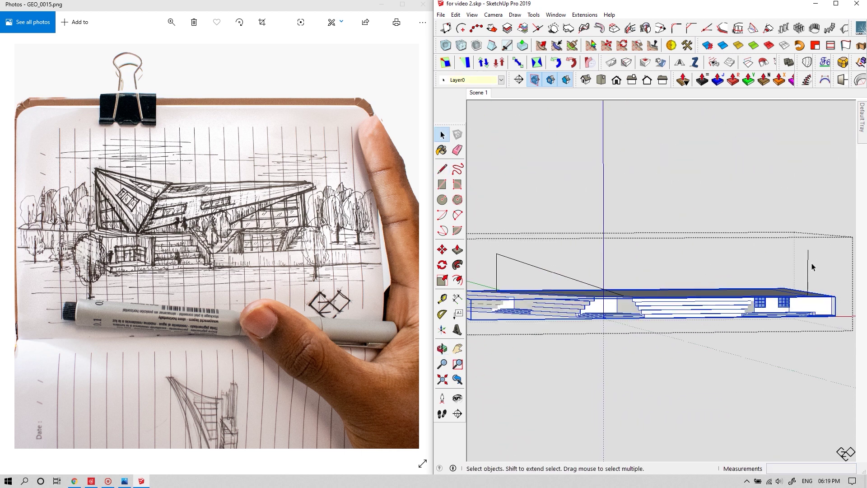
scroll(604, 310, up, 5)
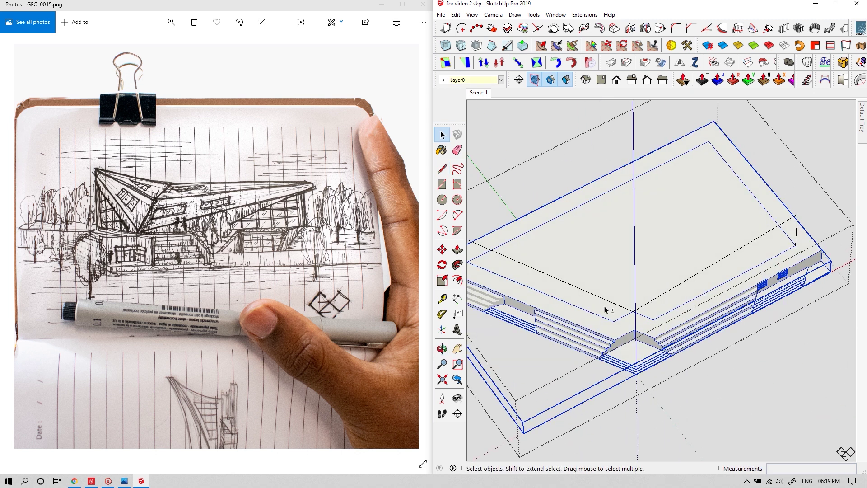
key(l)
scroll(547, 313, down, 4)
drag(547, 313, 595, 176)
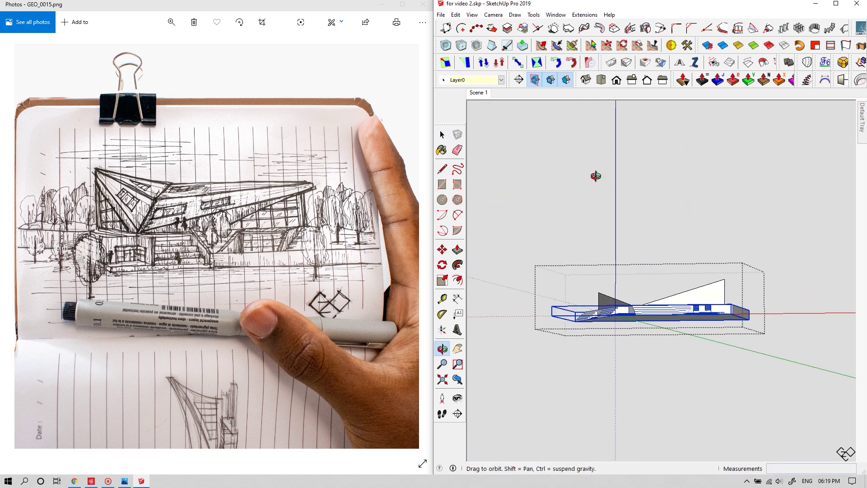
Edit the triangle group alone, offset its face, and orbit around the resulting wedge.
double_click(572, 300)
scroll(567, 301, up, 5)
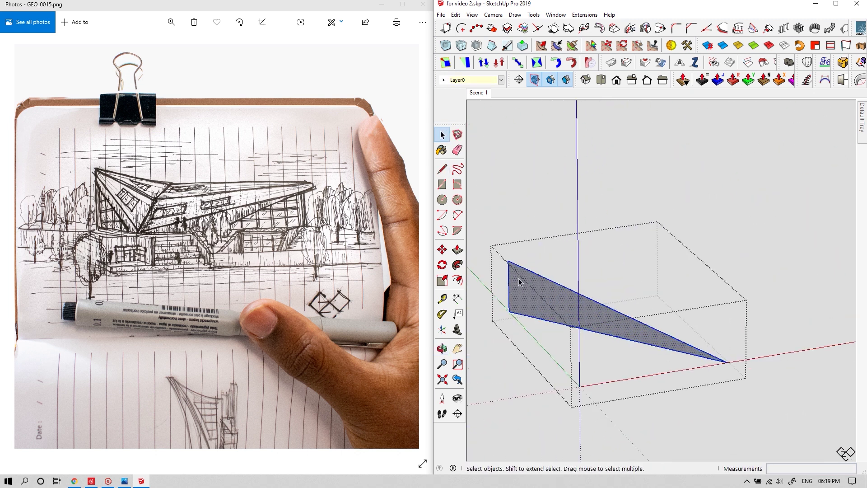
key(space)
scroll(560, 298, up, 3)
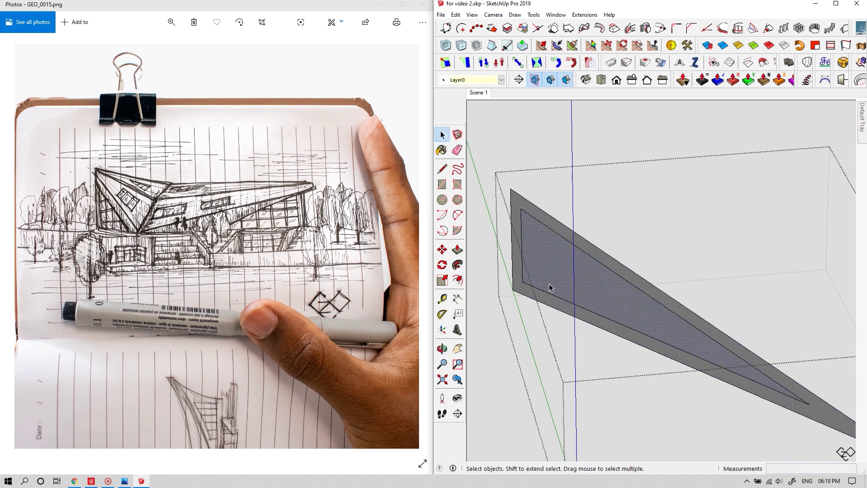
mouse_move(560, 288)
mouse_down()
mouse_move(702, 201)
mouse_move(677, 235)
mouse_move(634, 340)
mouse_move(669, 269)
mouse_move(629, 244)
mouse_move(654, 216)
mouse_up()
Finish the move and orbit around the paneled triangle.
key(space)
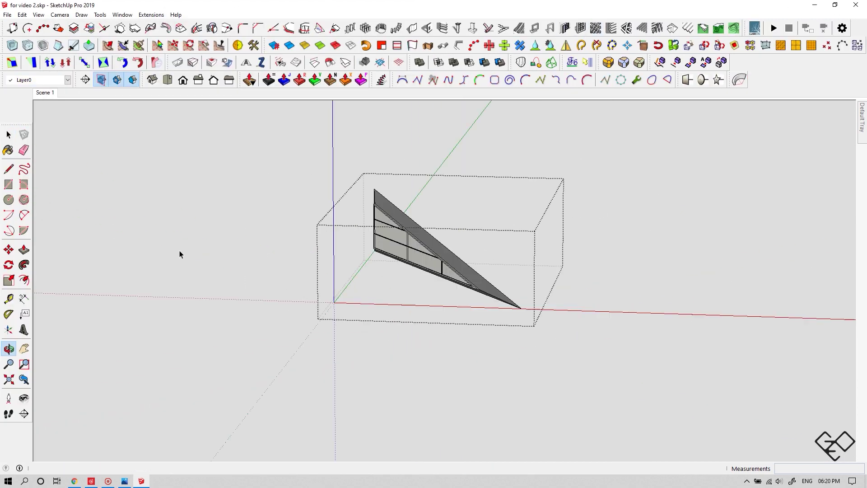
drag(180, 252, 420, 253)
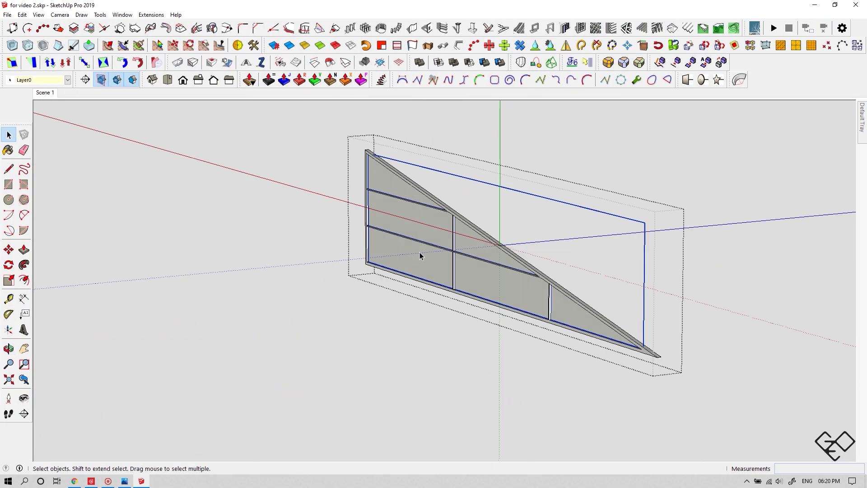
scroll(438, 261, down, 2)
scroll(438, 261, down, 1)
Paint materials from the Landscaping, Fencing and Vegetation library, then move the triangle piece into place.
key(b)
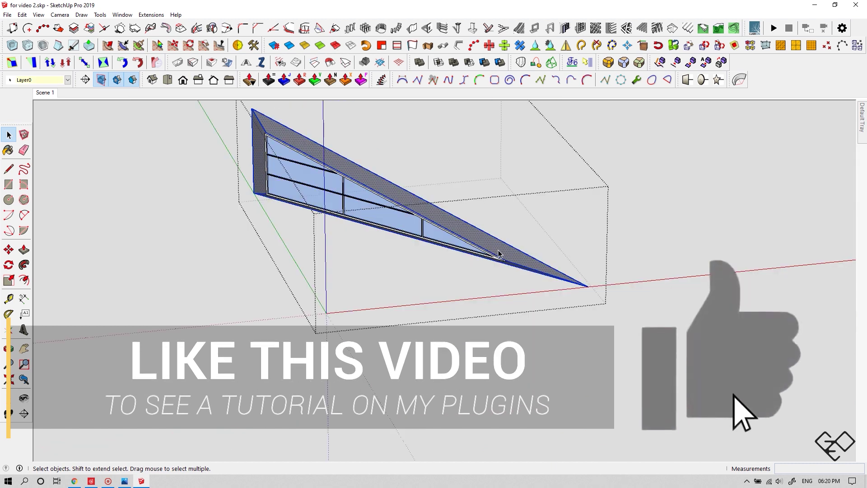
mouse_move(861, 117)
click(787, 311)
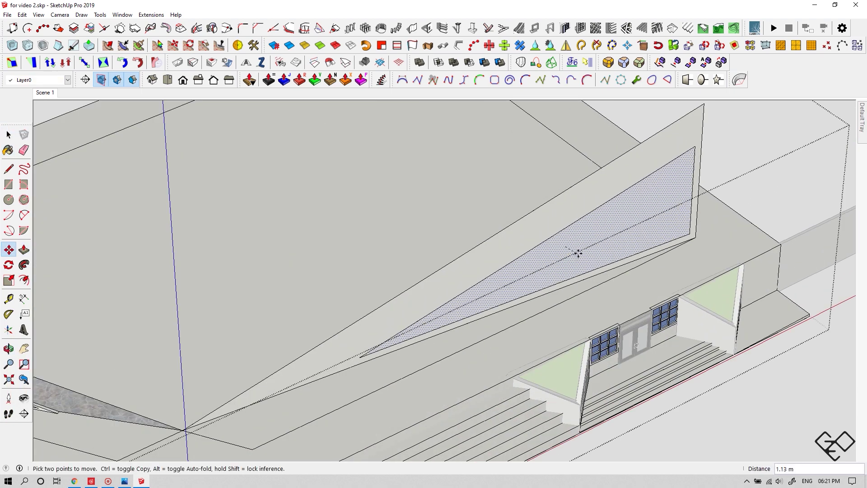
click(563, 240)
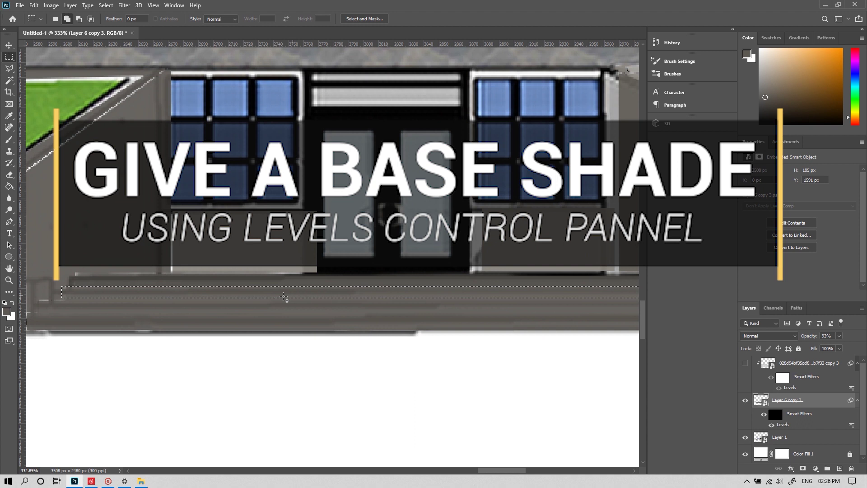
Zoom and pan along the base strip, then apply Levels to Layer 6 copy 3 to darken it.
drag(340, 281, 315, 289)
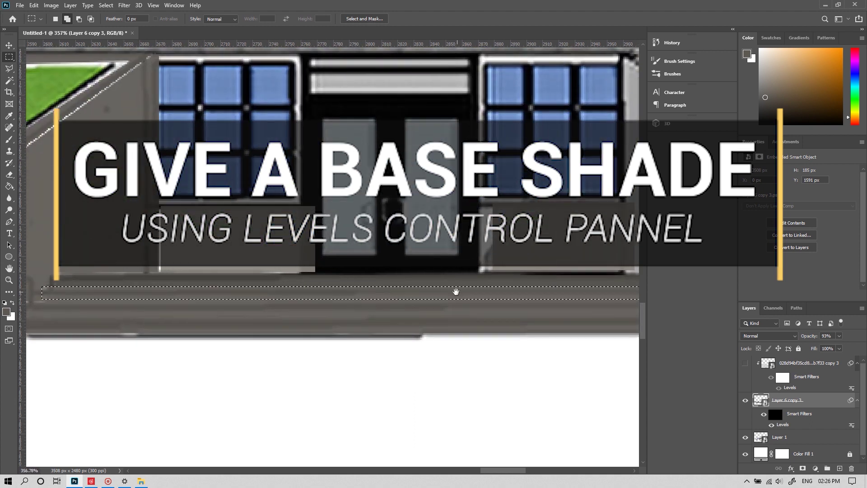
drag(455, 291, 164, 307)
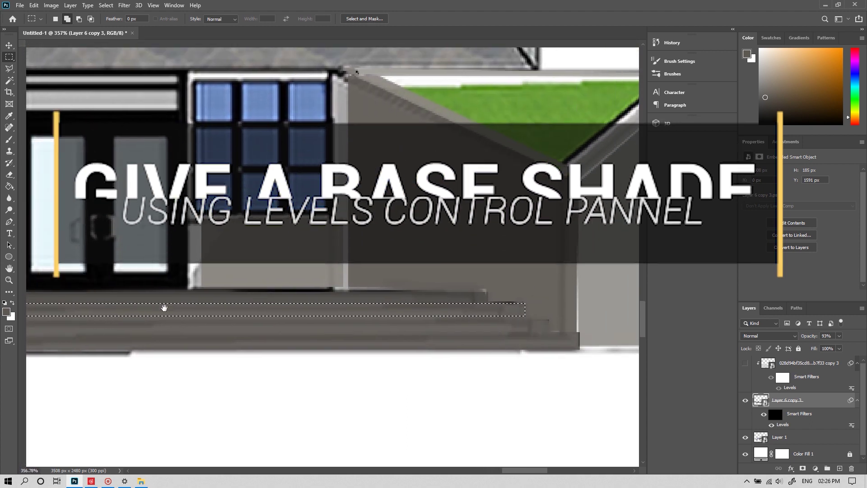
scroll(467, 312, left, 2)
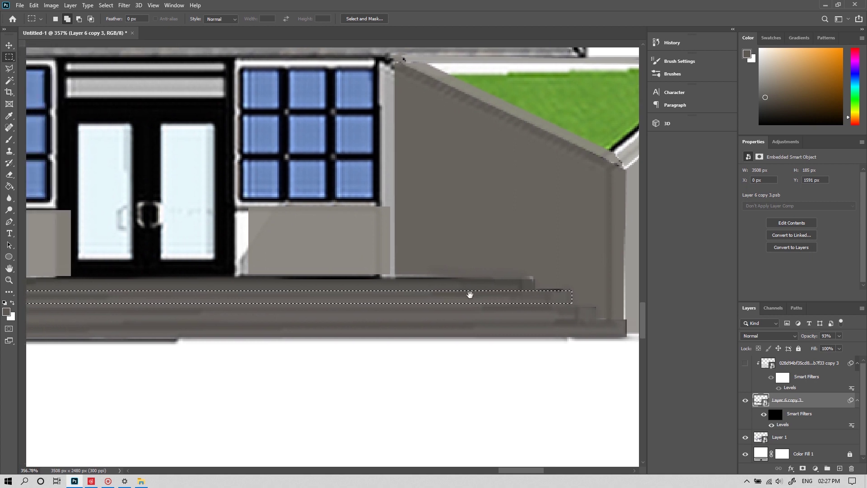
key(ctrl+l)
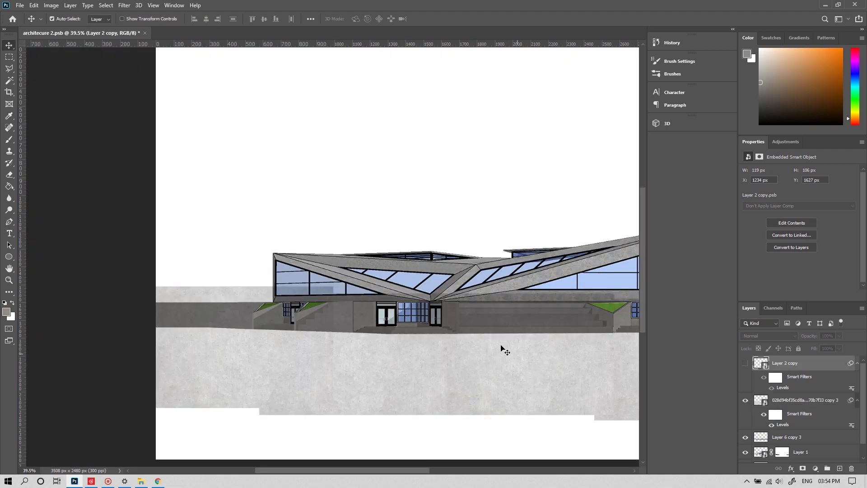
Clip the concrete texture to the base layer and set its blend mode to Multiply.
drag(503, 348, 506, 326)
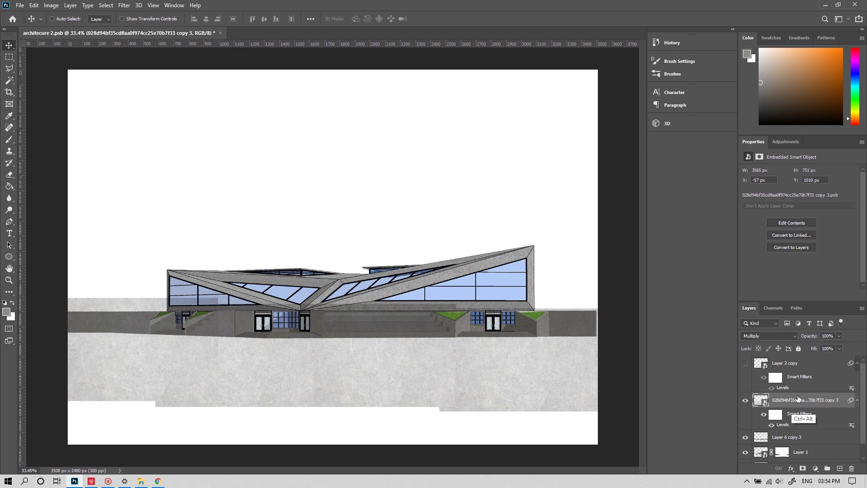
key(ctrl+alt+g)
click(767, 335)
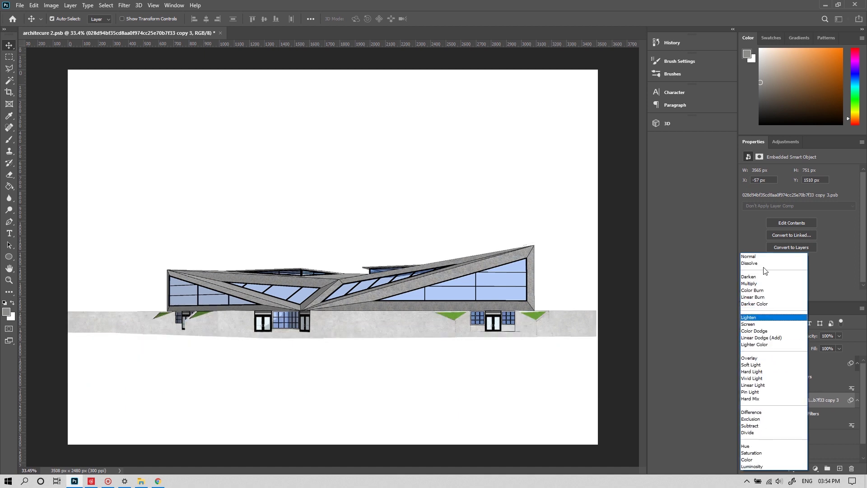
click(761, 252)
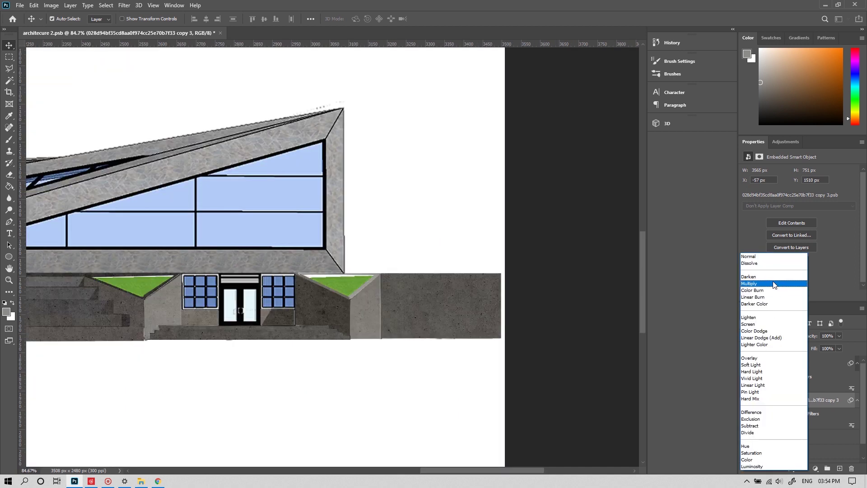
click(770, 284)
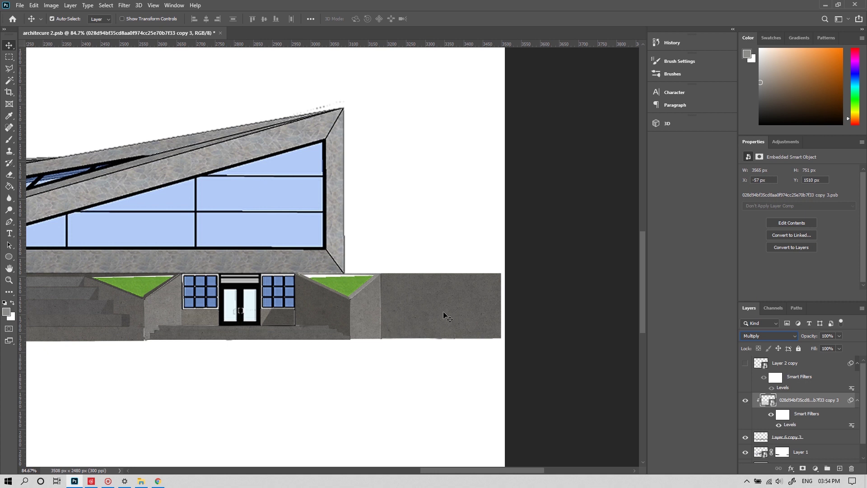
scroll(445, 316, down, 5)
scroll(393, 340, up, 4)
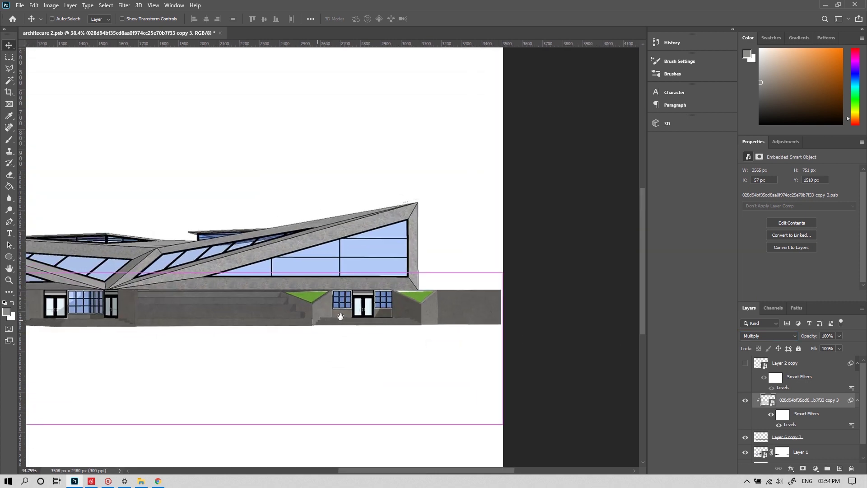
scroll(340, 316, up, 5)
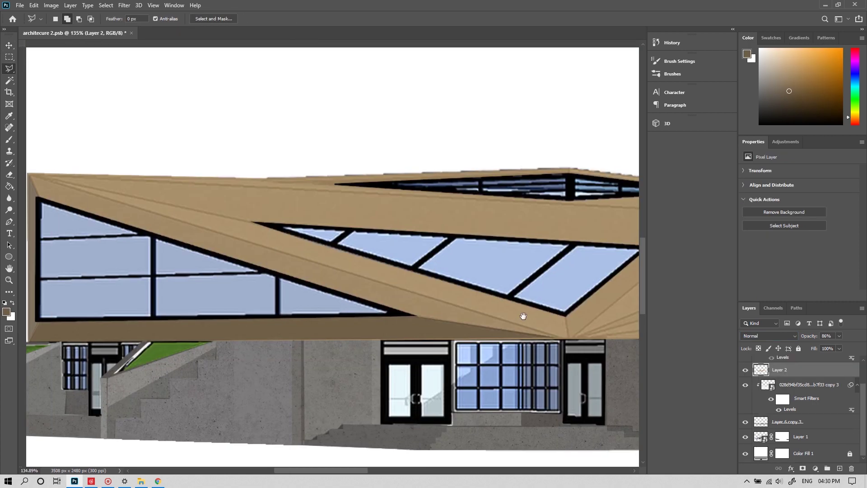
Select the roof band with the lasso and set the rust roof layer to Multiply.
drag(523, 316, 584, 344)
key(ctrl+r)
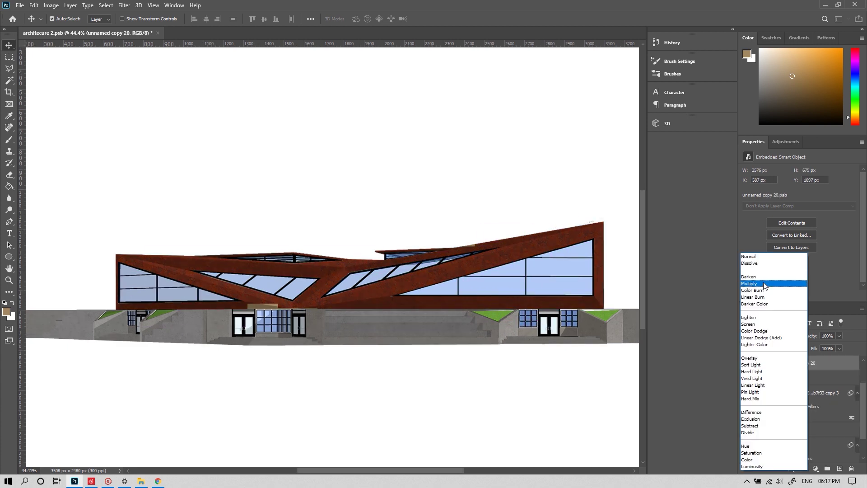
click(758, 280)
Lift the rust roof's dark Levels output, make the doors semi-transparent, and fit the grass into perspective.
key(ctrl+l)
drag(502, 332, 519, 332)
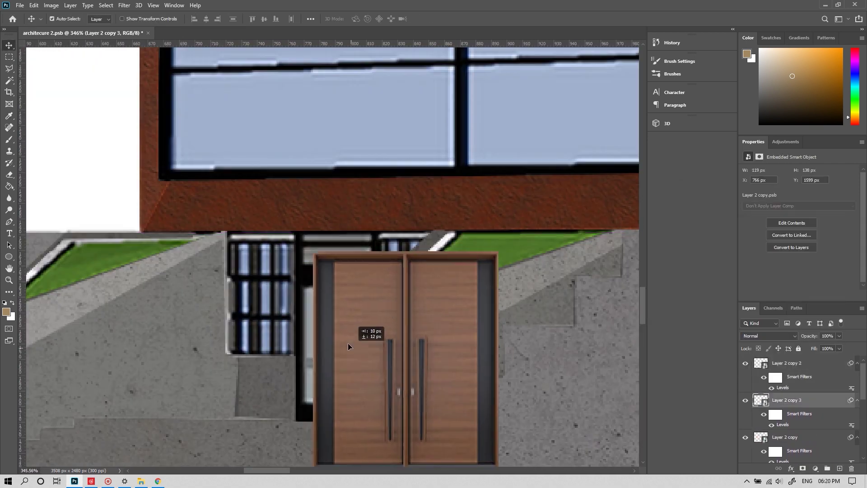
drag(839, 335, 780, 342)
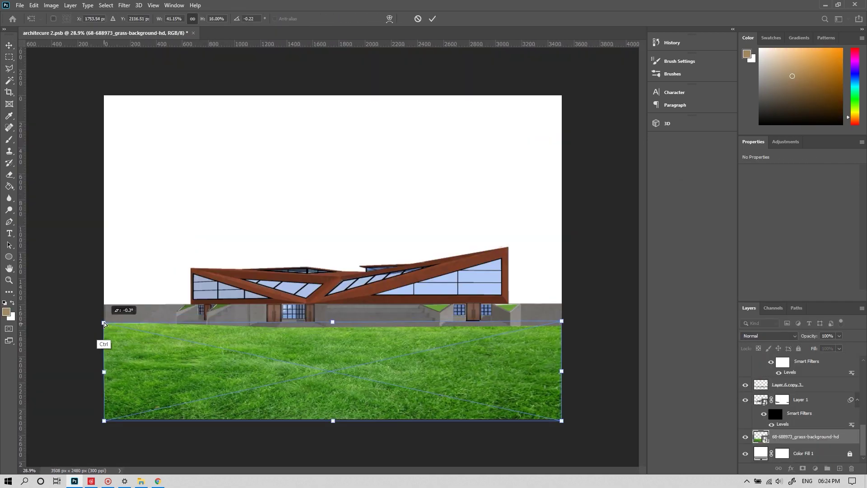
drag(562, 420, 587, 346)
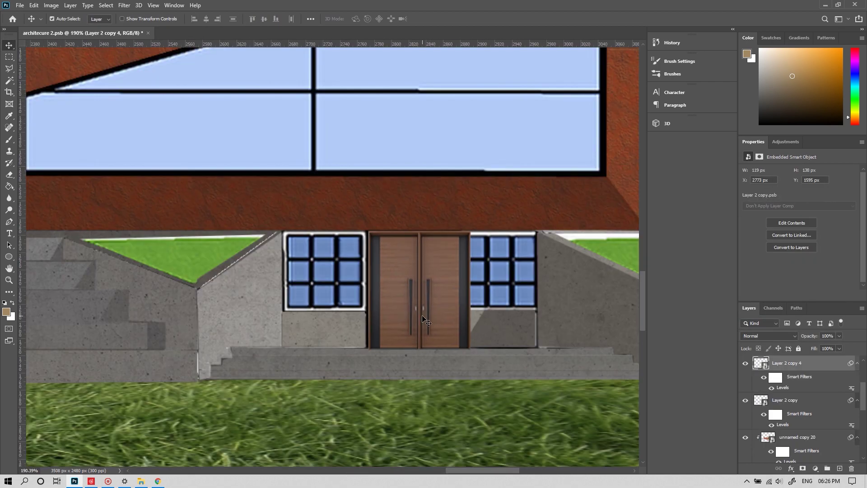
scroll(423, 319, down, 6)
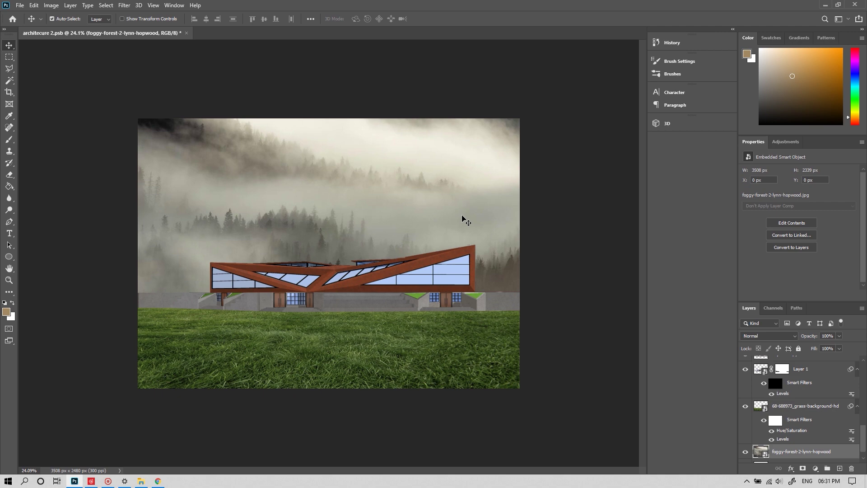
Shift the forest backdrop's hue to -47 and reposition the grass layer.
key(ctrl+u)
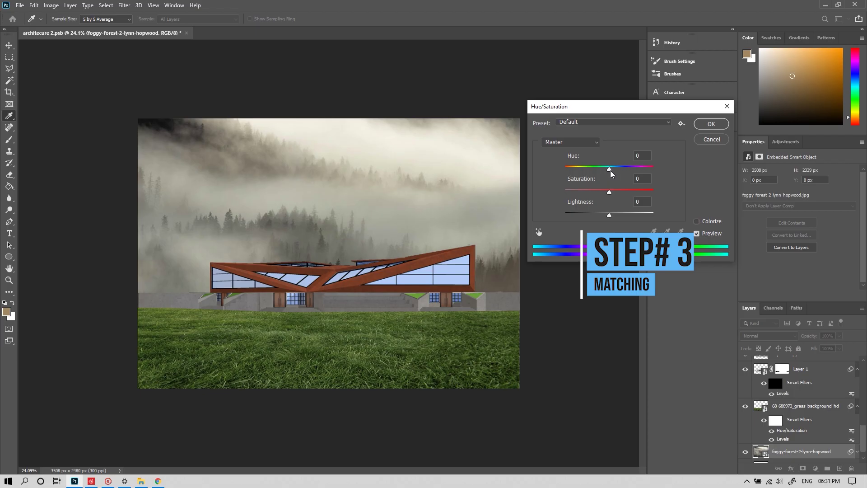
drag(607, 169, 631, 179)
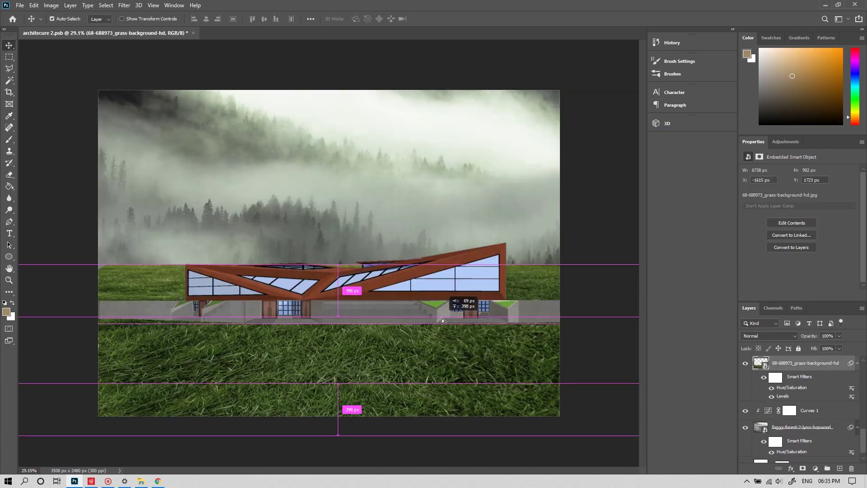
drag(442, 318, 453, 334)
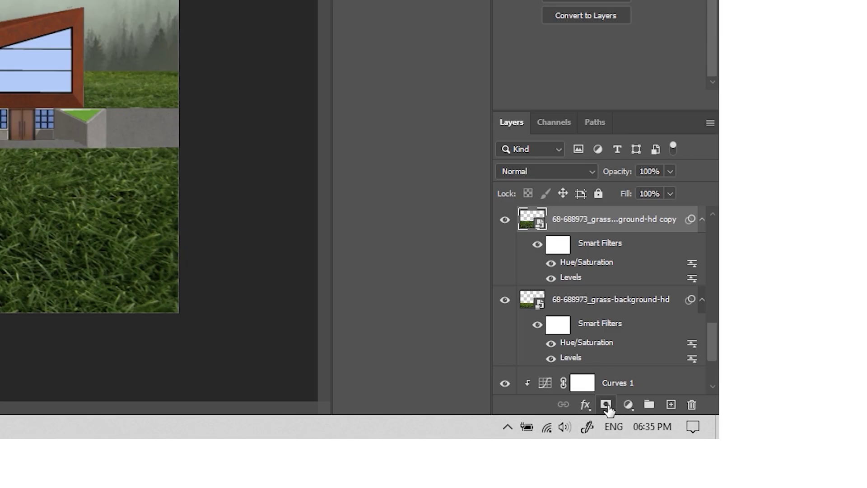
Invert the grass copy's mask and paint grass back in white above the wall with a large brush.
click(608, 230)
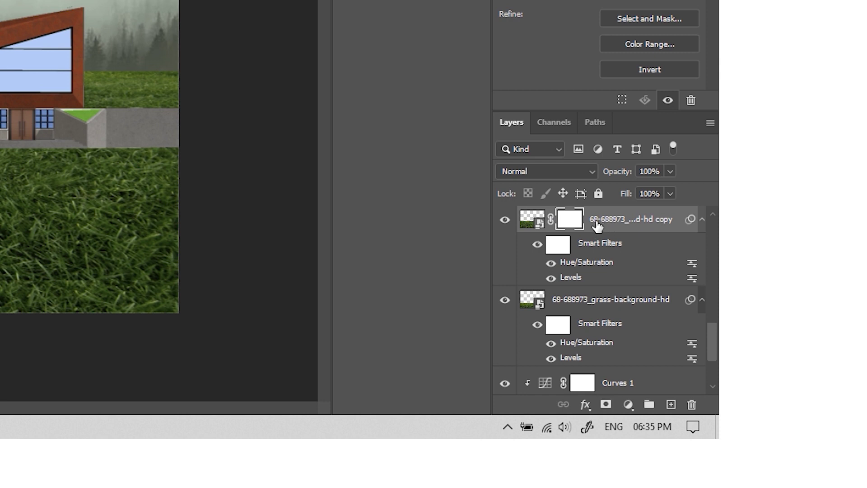
key(ctrl+i)
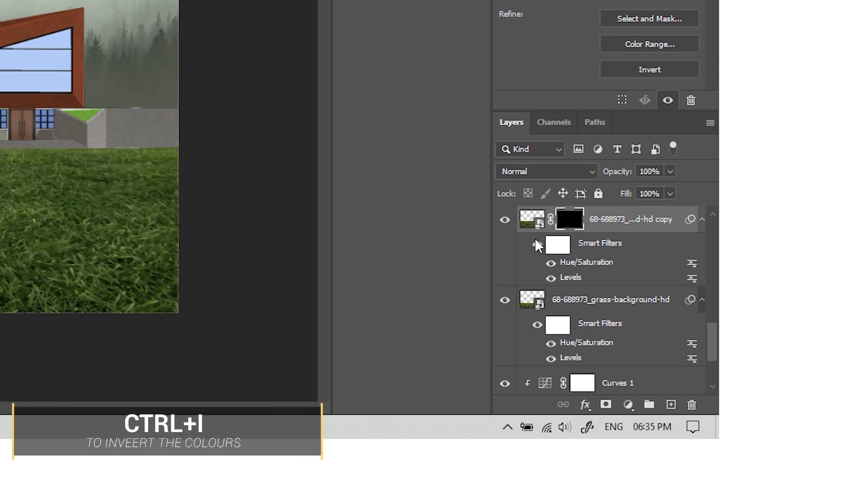
scroll(89, 299, up, 2)
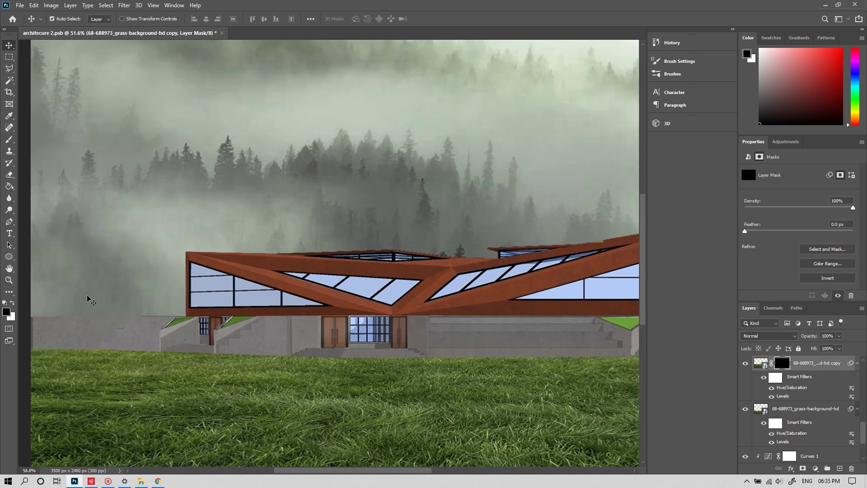
scroll(319, 310, up, 1)
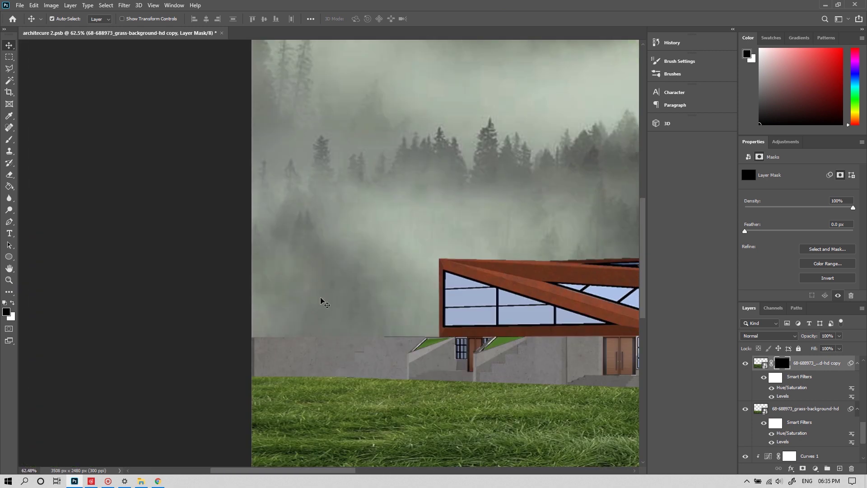
key(b)
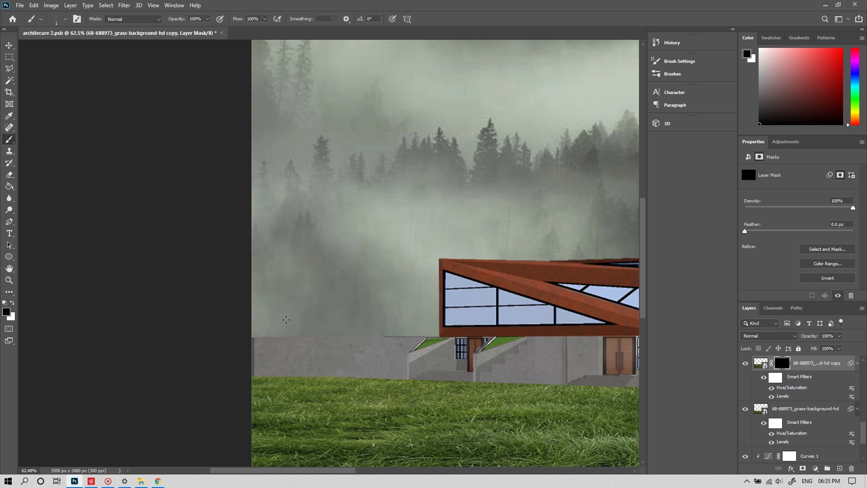
key(bracketright)
key(bracketright)
key(bracketright)
key(bracketright)
key(bracketright)
key(bracketright)
key(bracketright)
key(bracketright)
key(bracketright)
key(bracketright)
key(bracketright)
key(bracketright)
key(bracketright)
key(bracketright)
key(bracketright)
key(bracketright)
key(bracketright)
key(x)
mouse_move(279, 321)
mouse_down()
mouse_move(447, 321)
mouse_move(490, 357)
mouse_up()
scroll(500, 335, down, 10)
scroll(454, 306, up, 8)
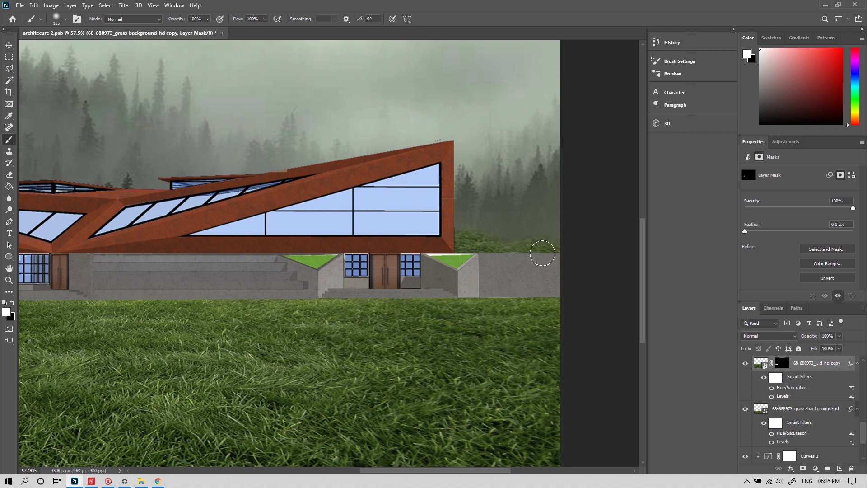
scroll(511, 257, down, 5)
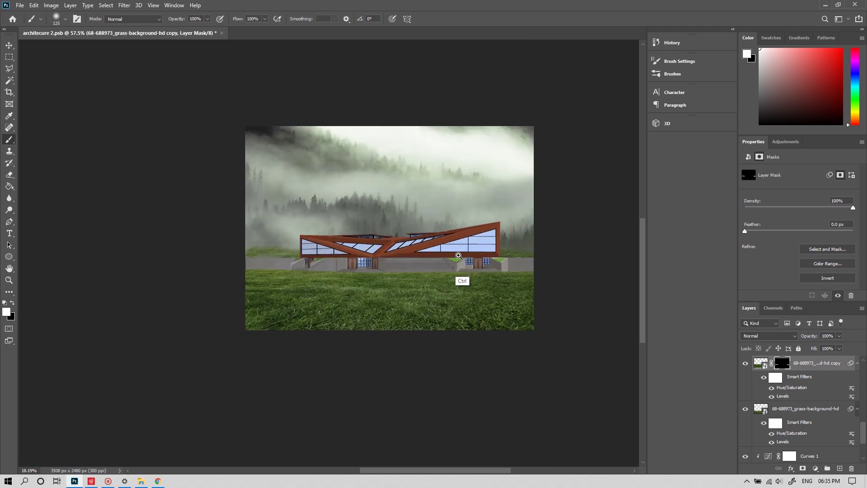
Crop the canvas to 3061 × 1621 px by trimming the left and top edges.
key(c)
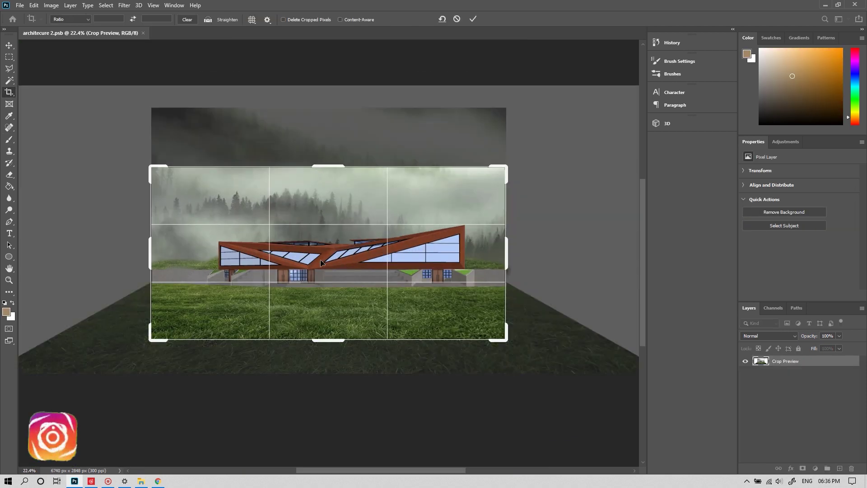
mouse_move(317, 165)
mouse_down()
mouse_move(301, 156)
mouse_move(316, 171)
mouse_up()
drag(151, 252, 169, 253)
drag(328, 167, 327, 171)
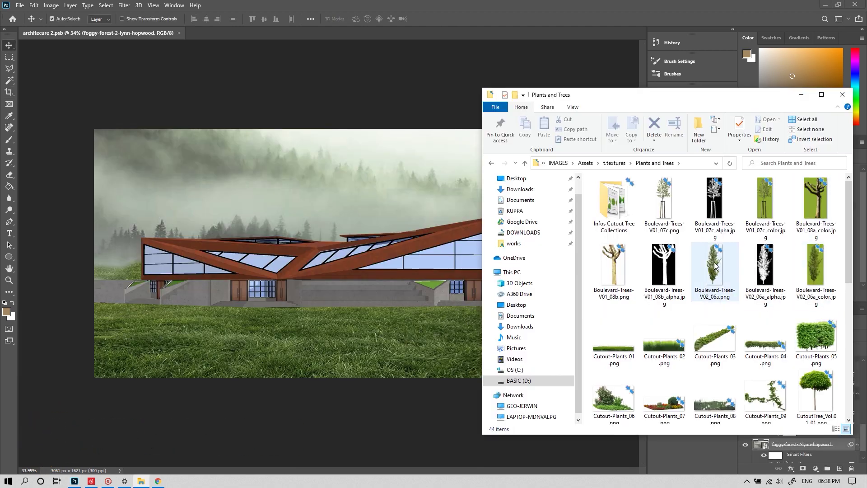
Place the tree PNG, scale it down and position it beside the building's left end.
drag(714, 266, 414, 265)
drag(222, 262, 23, 191)
key(ctrl+plus)
drag(208, 72, 208, 261)
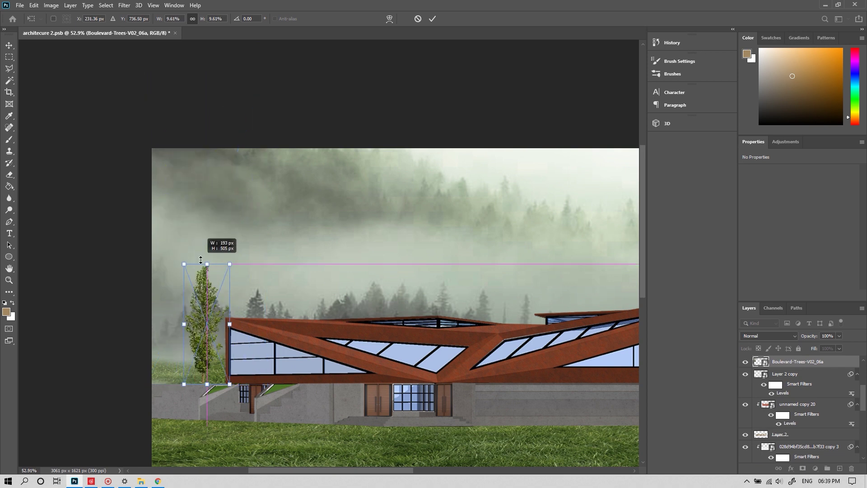
key(Return)
scroll(208, 357, up, 5)
drag(250, 316, 332, 327)
scroll(271, 347, down, 5)
scroll(344, 258, up, 8)
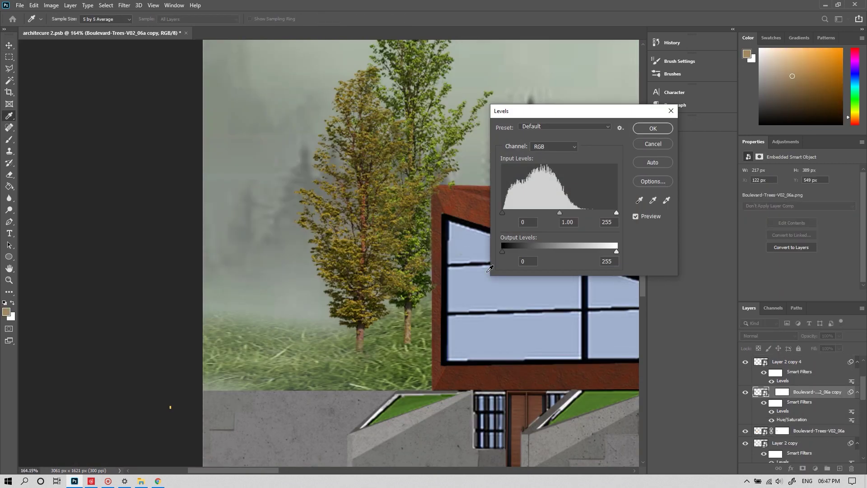
Darken the tree with Levels and tint its copy yellow with Hue/Saturation.
mouse_move(599, 251)
mouse_down()
mouse_move(590, 251)
mouse_move(600, 249)
mouse_up()
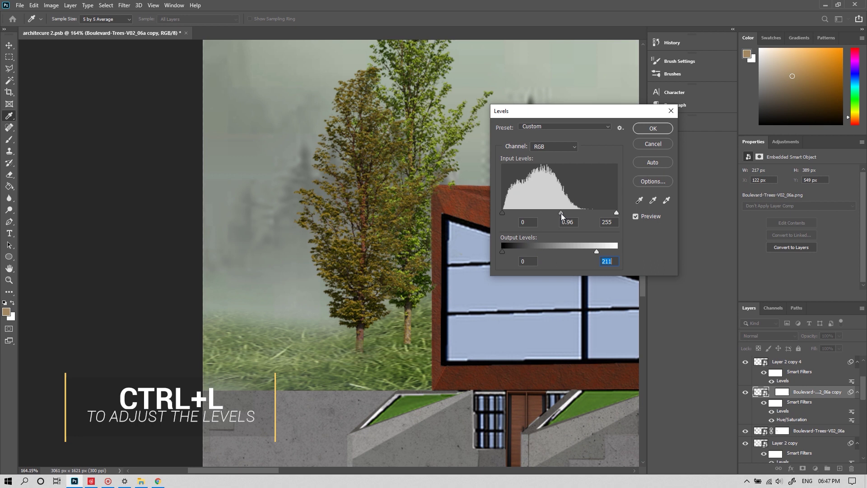
drag(561, 213, 571, 215)
key(Return)
ctrl+click(437, 94)
key(ctrl+l)
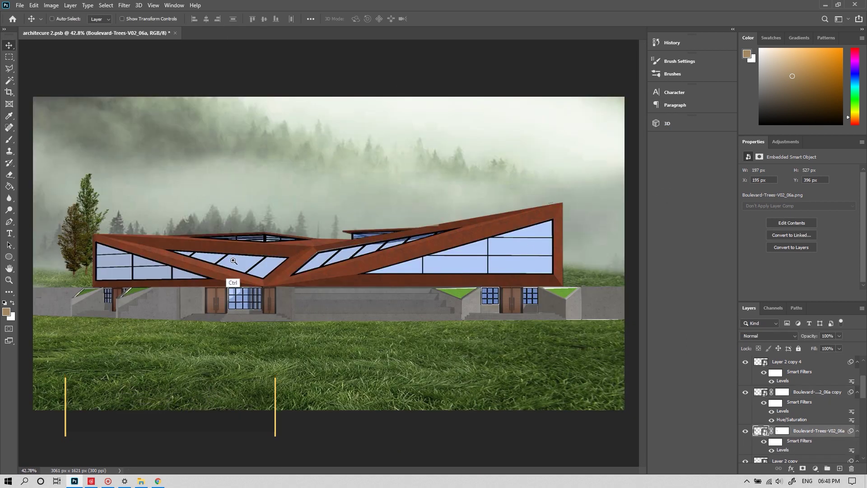
ctrl+click(234, 261)
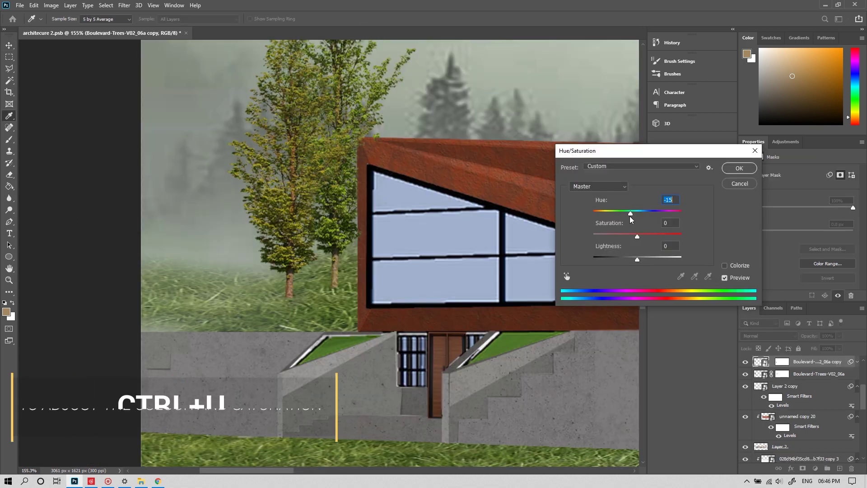
key(Return)
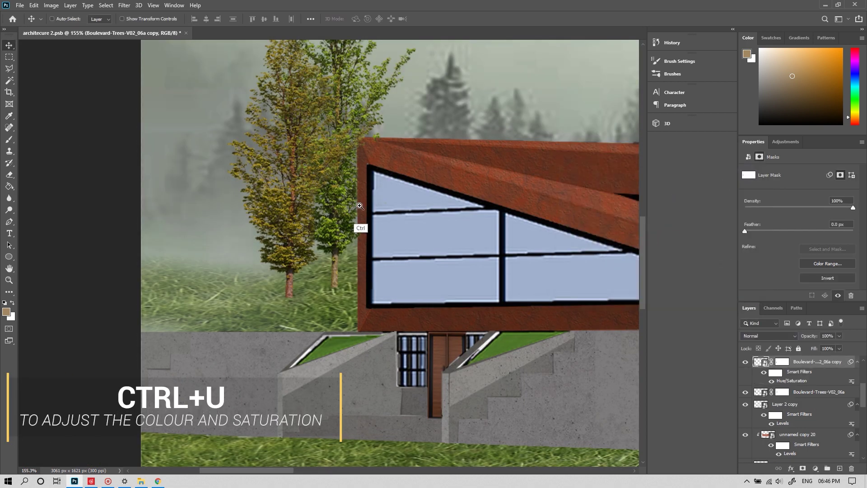
scroll(363, 269, up, 3)
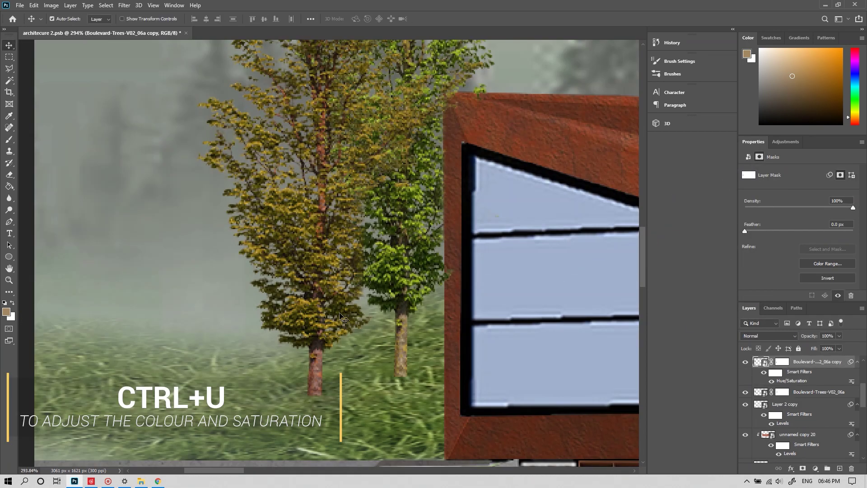
Paint black on the copied tree's mask to hide parts of it.
click(782, 362)
key(d)
key(b)
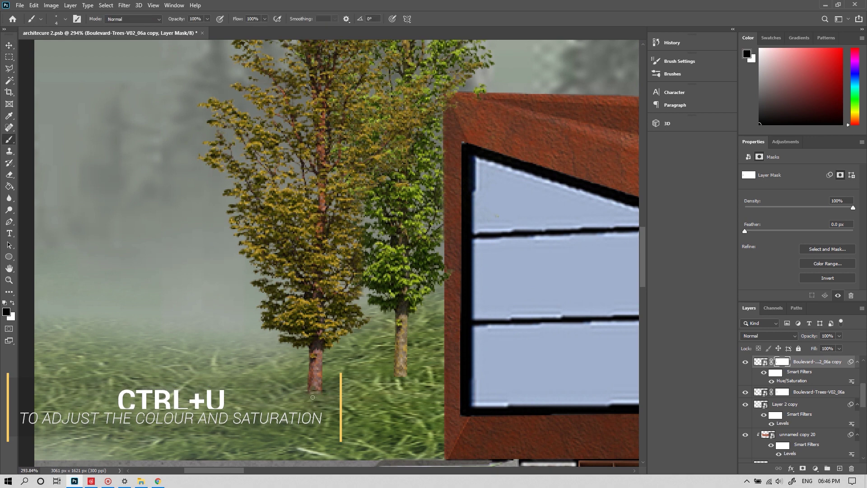
scroll(304, 399, up, 3)
scroll(319, 351, down, 5)
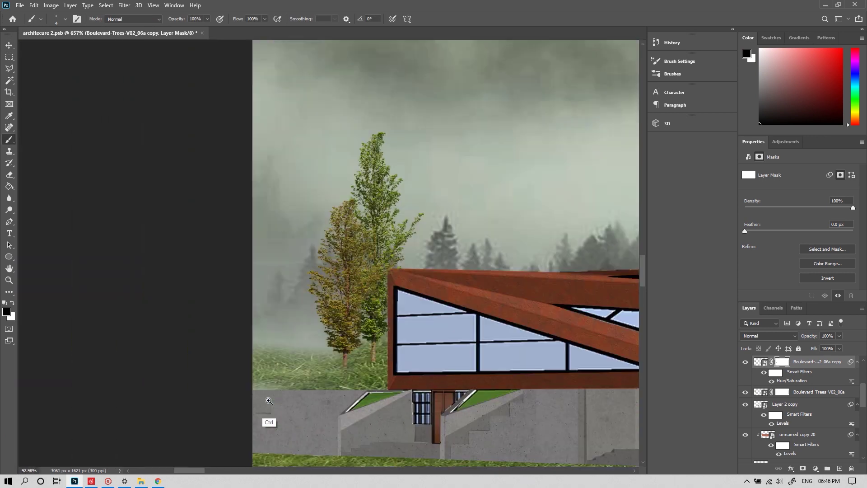
scroll(267, 416, up, 3)
scroll(329, 371, down, 2)
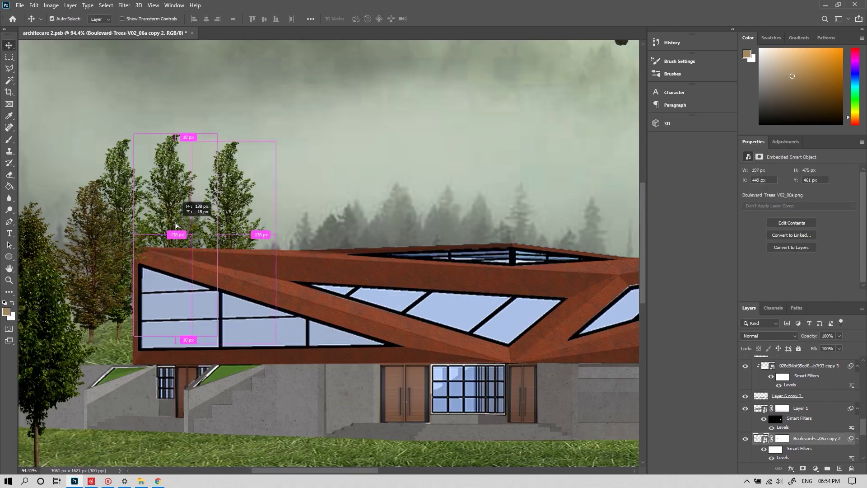
Commit the tree transform and move another tree into place behind the building.
key(Return)
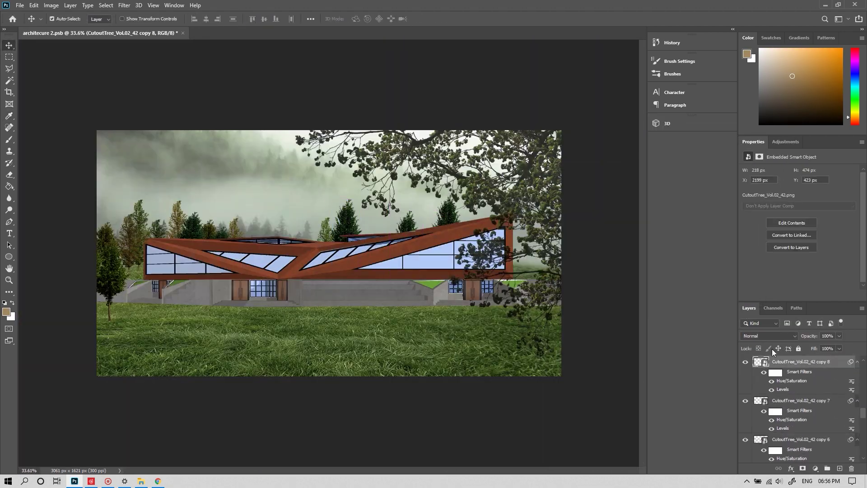
drag(363, 213, 256, 233)
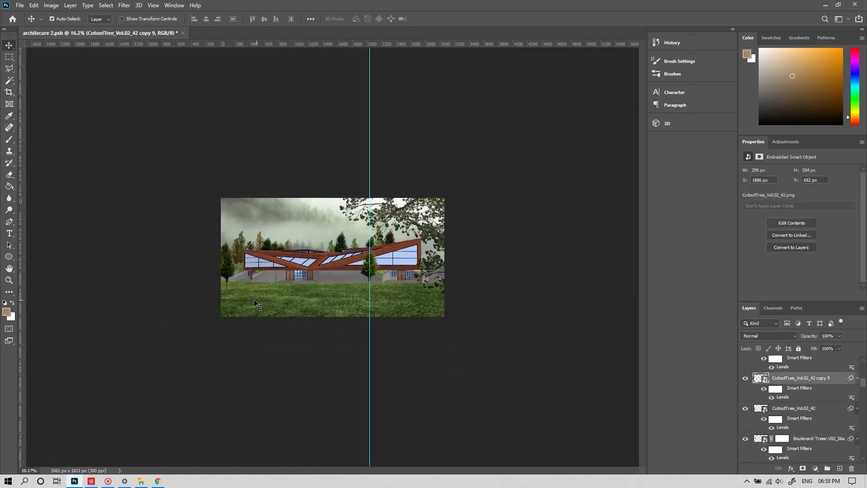
key(ctrl+plus)
key(ctrl+plus)
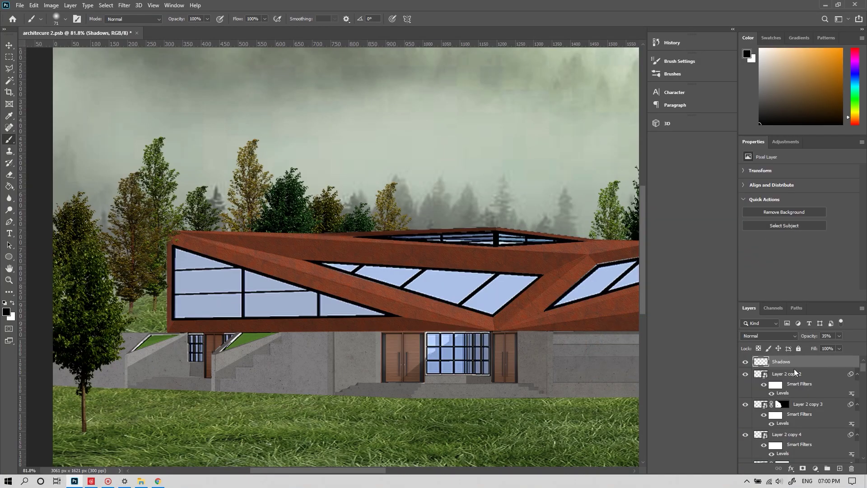
Paint a soft black shadow on the grass beneath the small tree on the Shadows layer.
scroll(418, 377, up, 1)
scroll(418, 377, up, 3)
scroll(325, 300, down, 2)
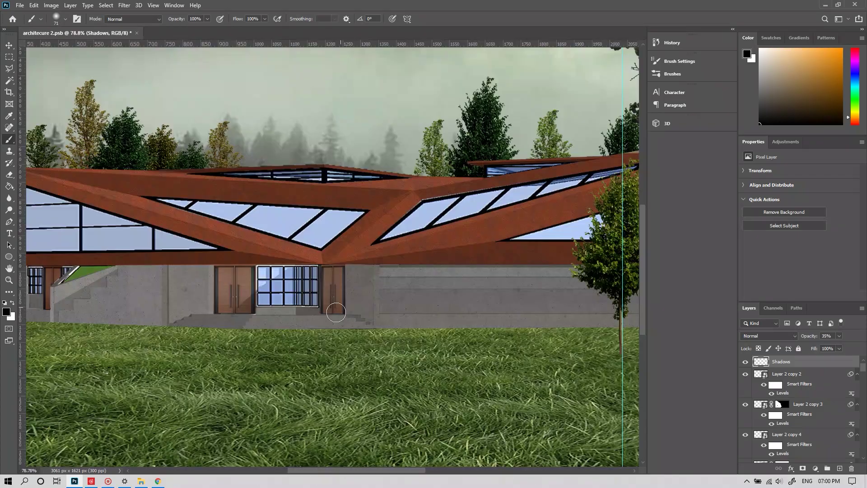
scroll(423, 309, up, 2)
drag(423, 309, 424, 320)
click(785, 374)
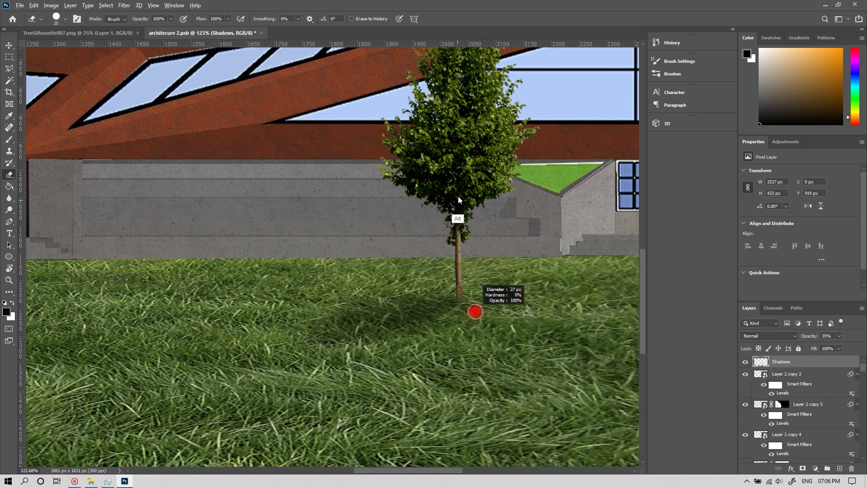
key(b)
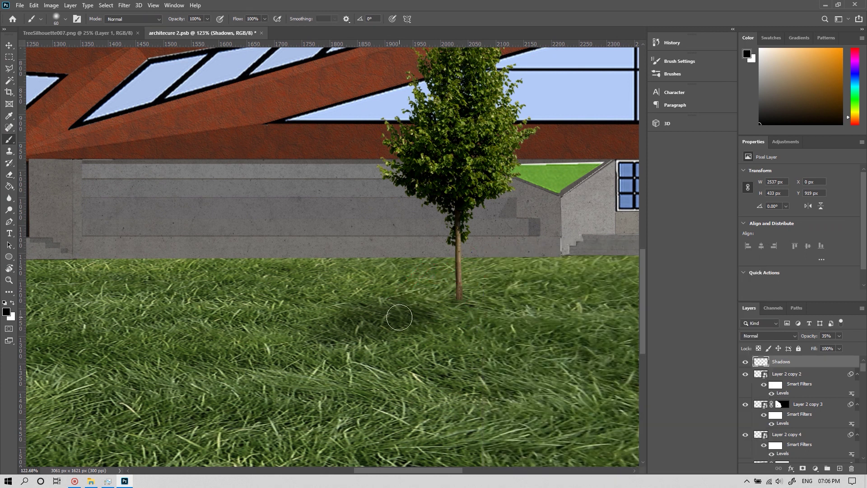
drag(424, 357, 345, 360)
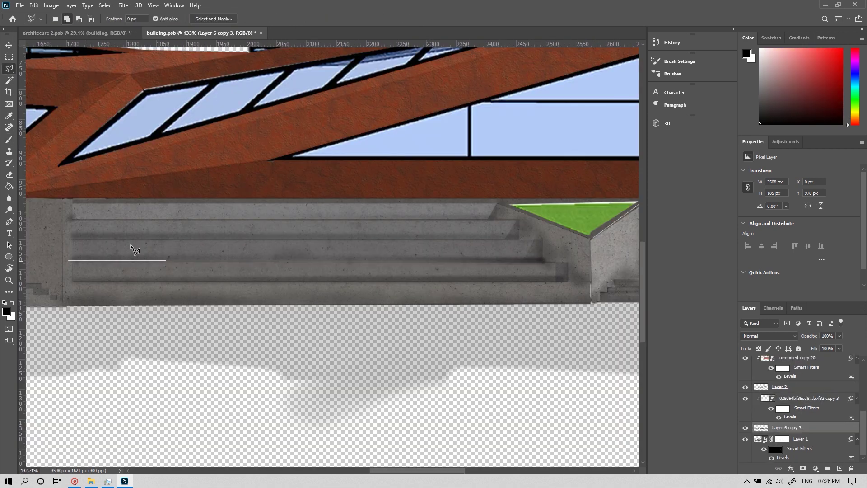
Darken the bottom edge of the selected front step with a larger soft black brush.
right_click(116, 281)
double_click(174, 140)
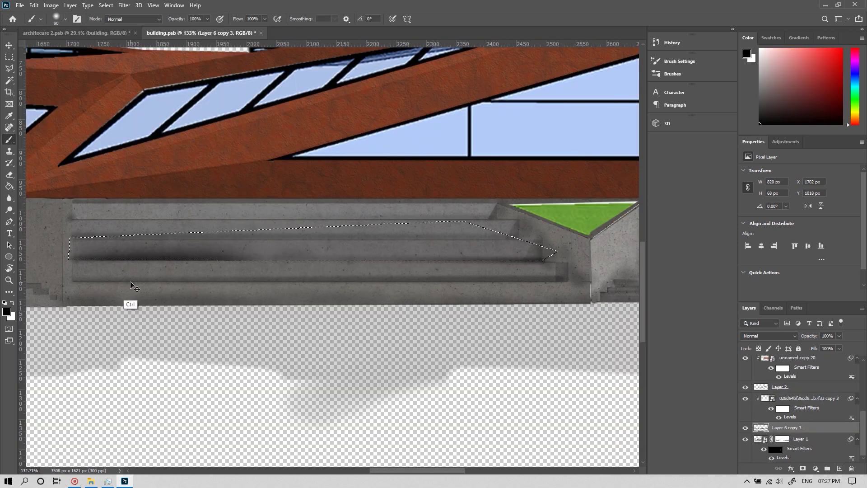
drag(129, 299, 469, 303)
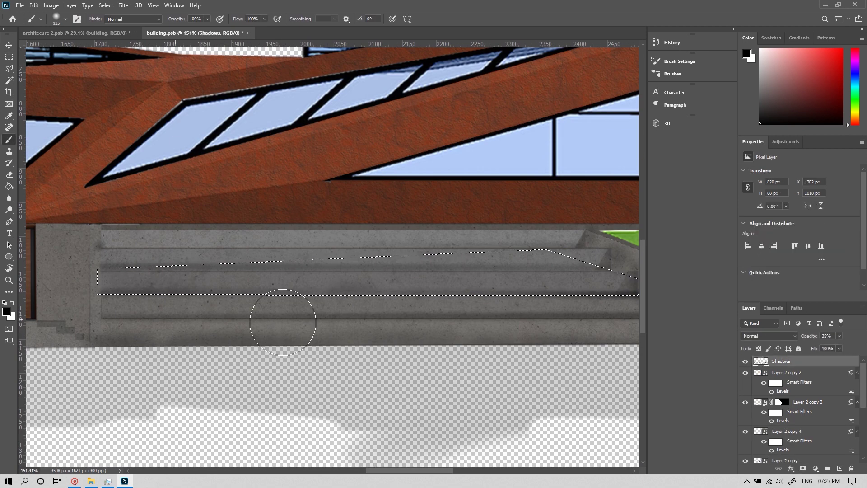
ctrl+click(355, 324)
Darken the small tree's lower foliage with a smaller brush, erasing the over-darkened areas.
key(ctrl+0)
ctrl+click(428, 332)
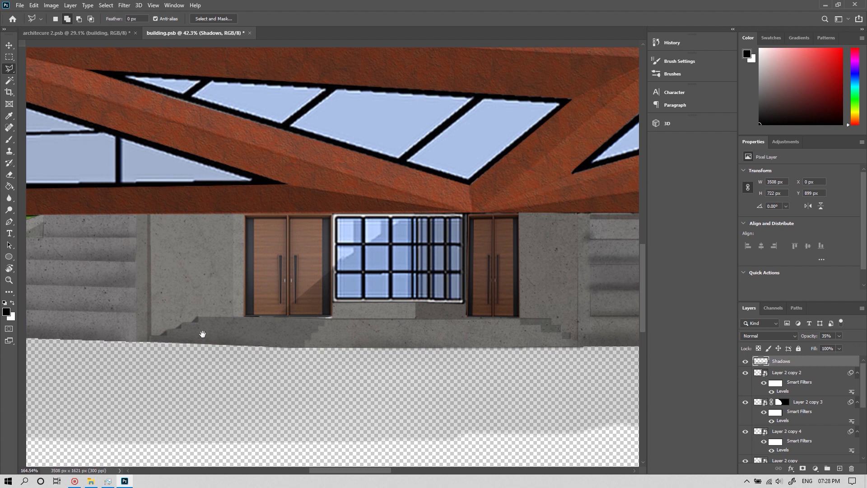
key(bracketleft)
key(bracketleft)
key(bracketleft)
key(bracketleft)
key(bracketleft)
key(bracketleft)
key(bracketleft)
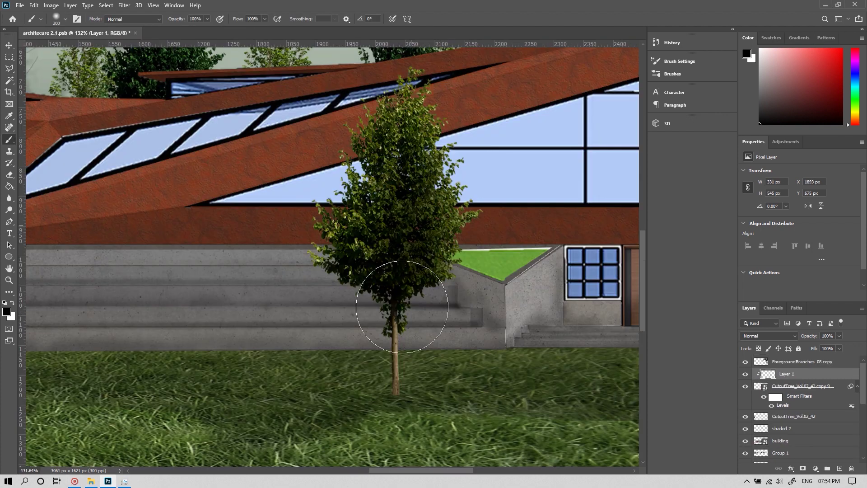
mouse_move(400, 310)
mouse_down()
mouse_move(332, 284)
mouse_move(348, 168)
mouse_move(380, 138)
mouse_move(407, 233)
mouse_up()
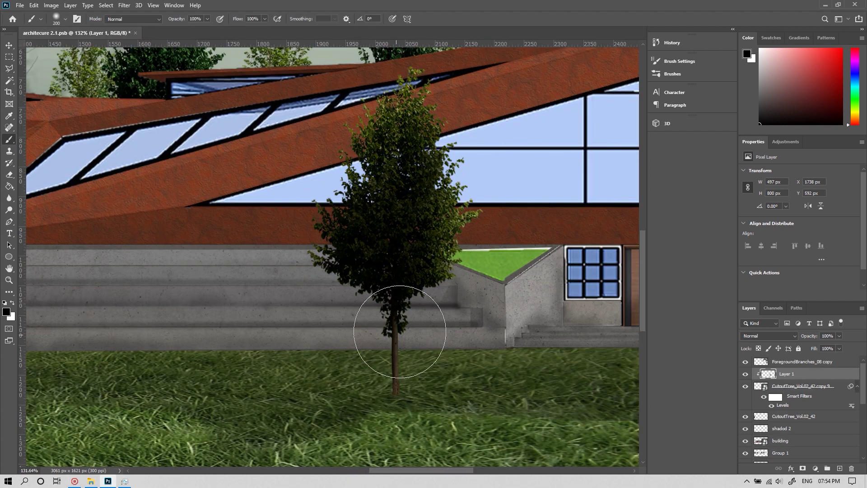
click(400, 331)
key(e)
key(bracketright)
key(bracketright)
drag(321, 296, 387, 252)
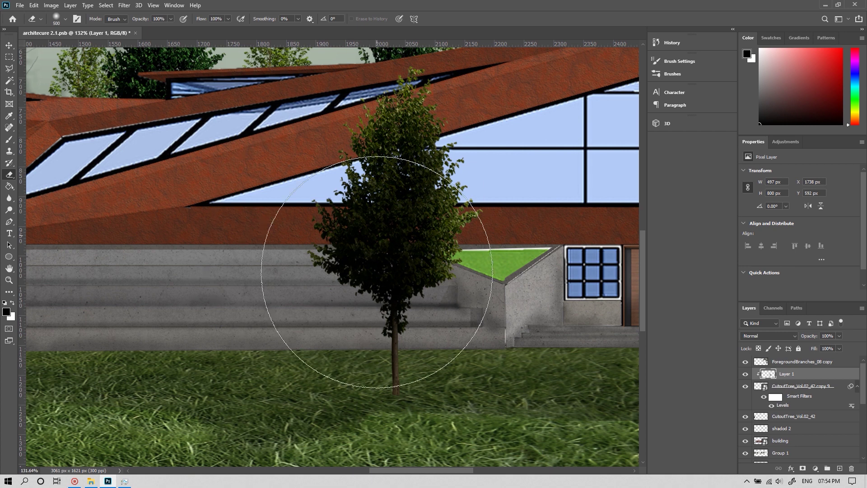
key(ctrl+0)
click(745, 374)
click(745, 374)
Select the building smart object layer with the Move tool.
scroll(433, 332, down, 3)
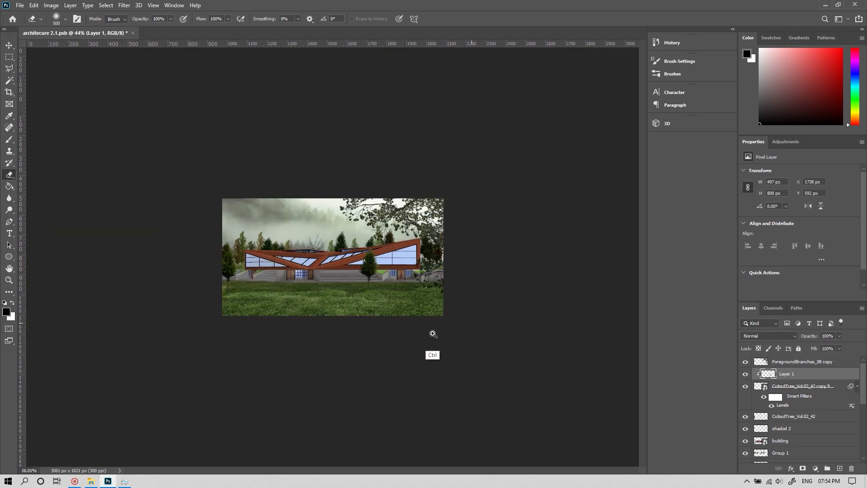
key(v)
scroll(400, 317, up, 3)
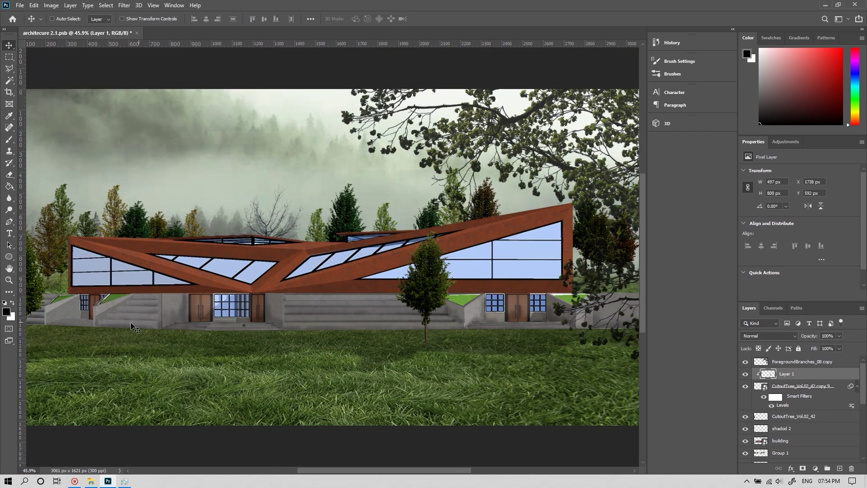
click(311, 291)
Open the building smart object, make the Shadows layer active, and skew a plant cutout into the planter.
double_click(758, 445)
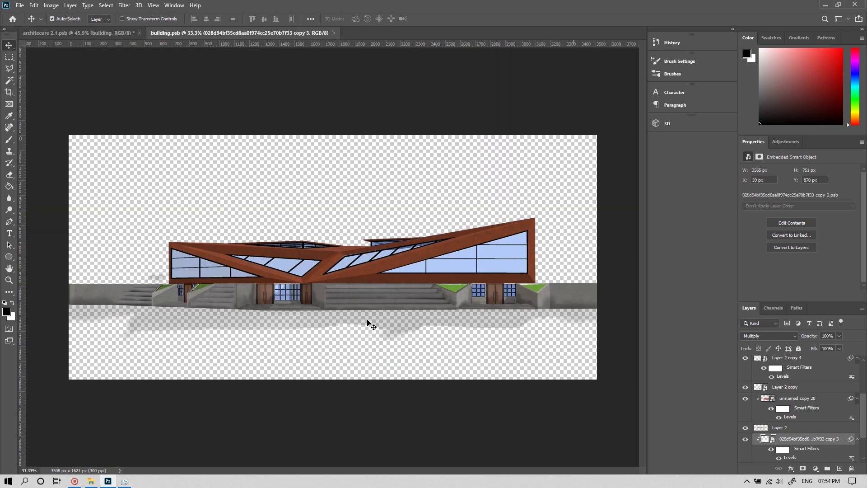
scroll(368, 323, up, 5)
key(e)
key(alt+period)
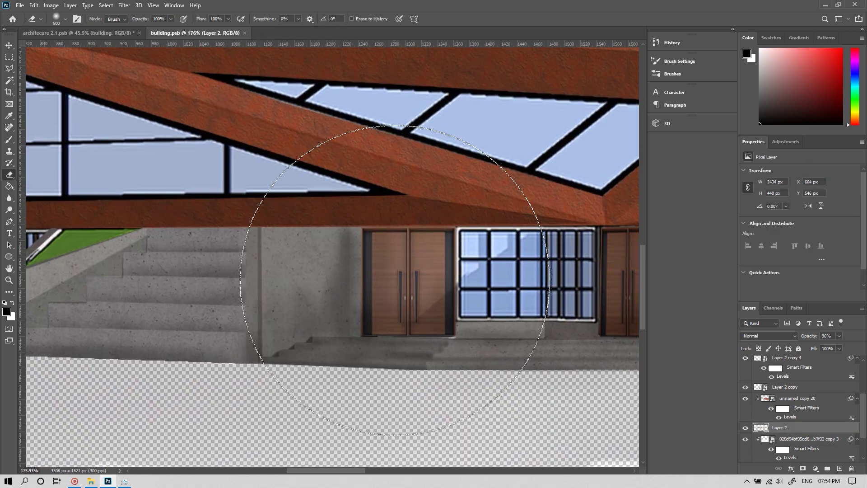
key(v)
key(b)
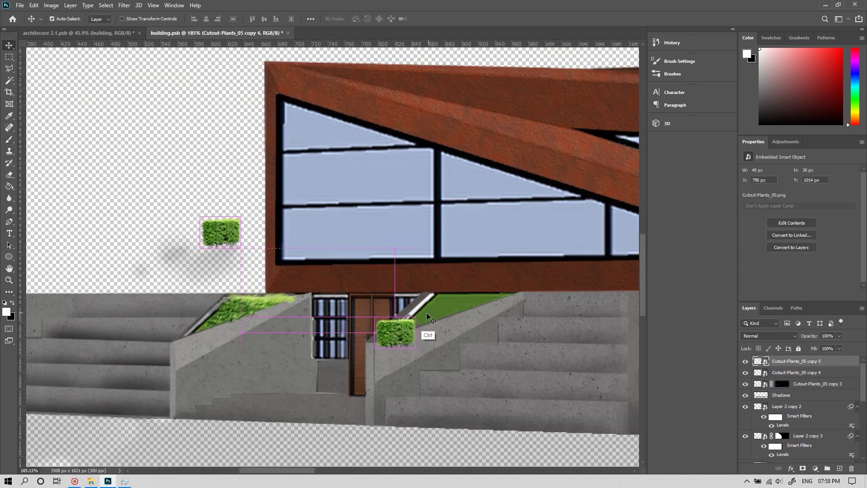
drag(404, 347, 378, 344)
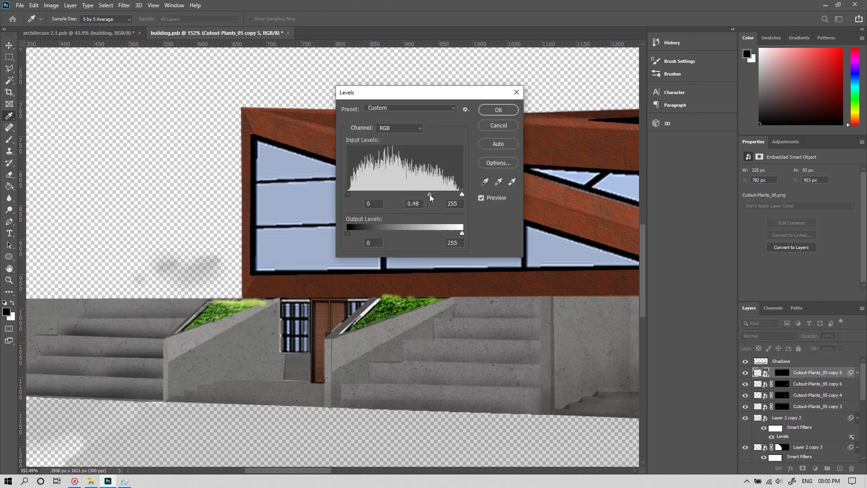
Apply Levels to the plant cutout layers, lowering output white to 202.
click(499, 110)
ctrl+click(351, 261)
key(ctrl+l)
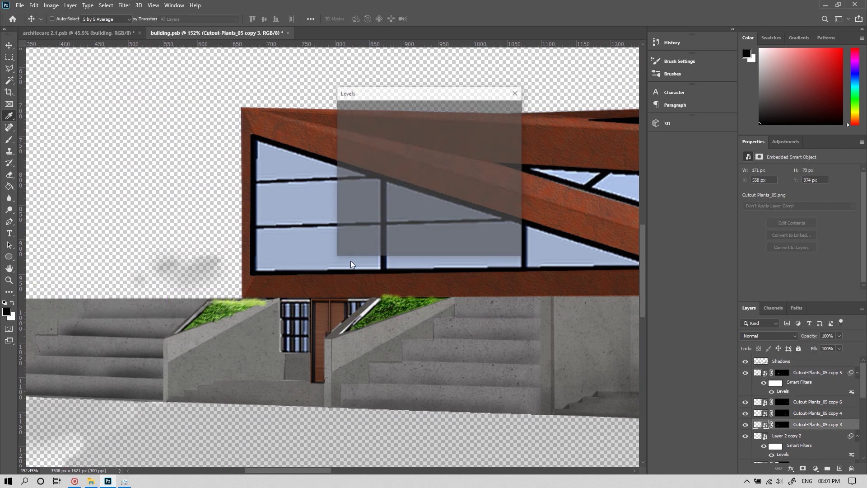
drag(461, 233, 437, 233)
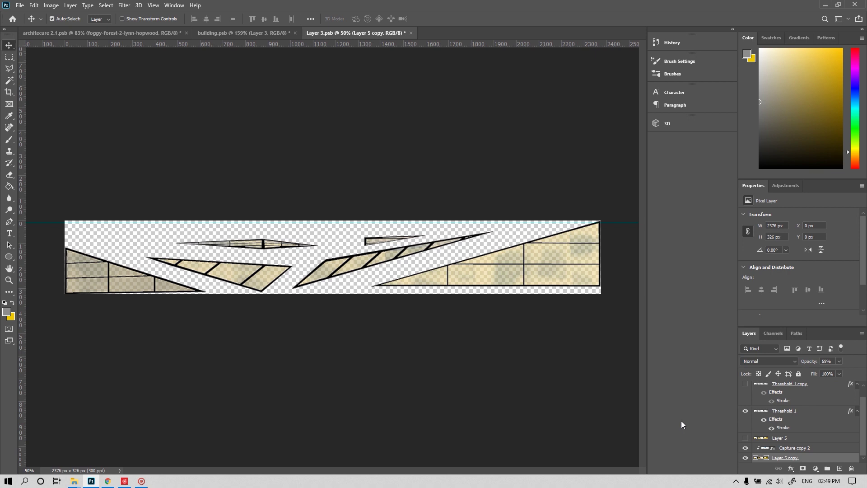
Show the Threshold outline layers and paint soft yellow over the right, middle and left glass panes.
click(745, 410)
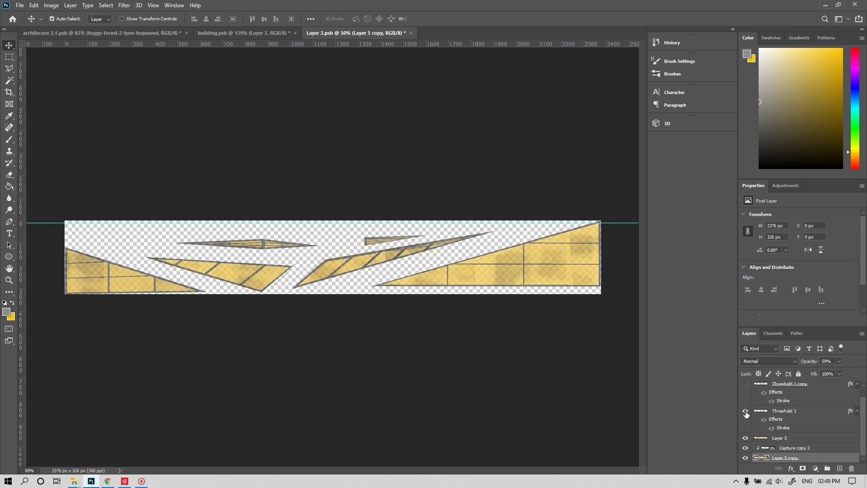
click(745, 410)
click(745, 383)
key(z)
drag(415, 293, 471, 282)
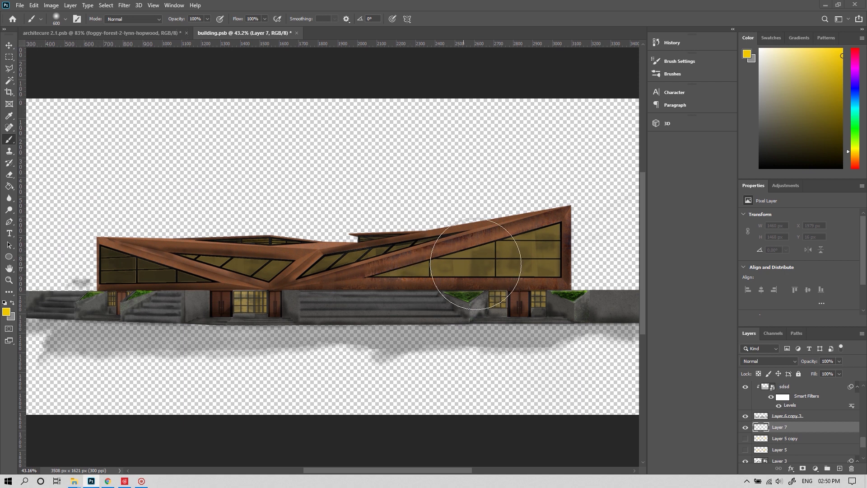
drag(493, 266, 493, 271)
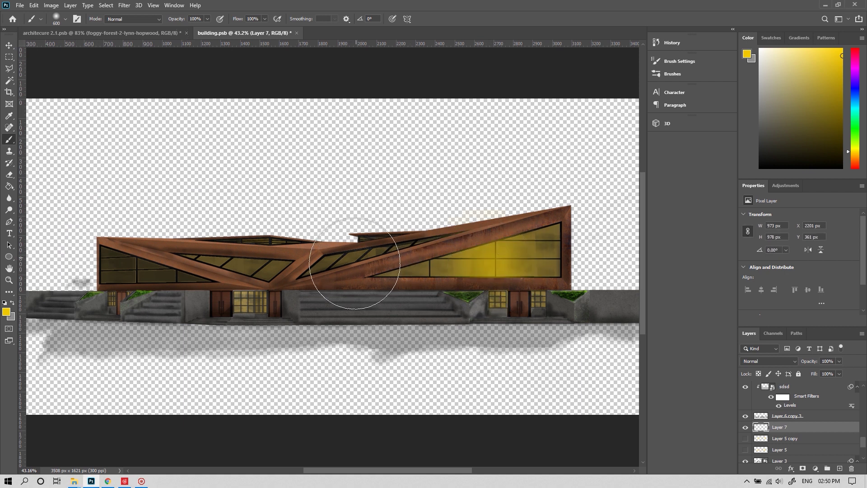
drag(354, 263, 348, 266)
mouse_move(238, 281)
mouse_down()
mouse_move(141, 274)
mouse_move(178, 295)
mouse_up()
Set Layer 5 to Overlay and give its glow copy Color Dodge with 13% fill.
key(v)
click(786, 434)
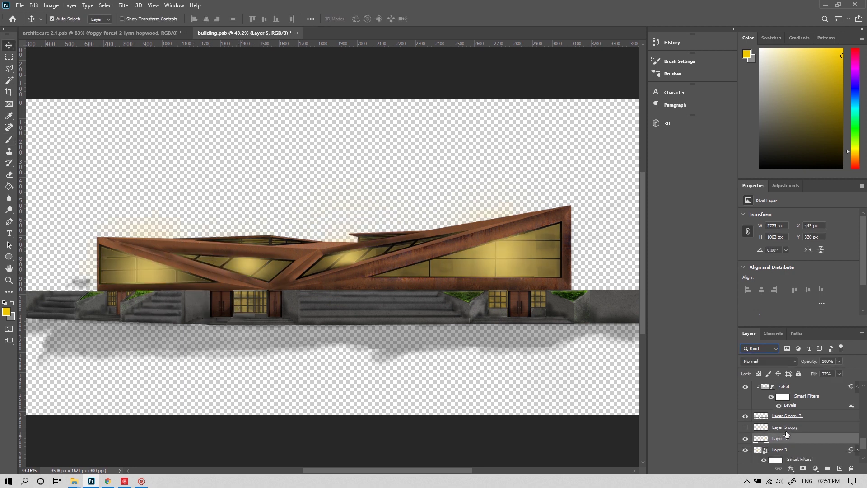
click(775, 360)
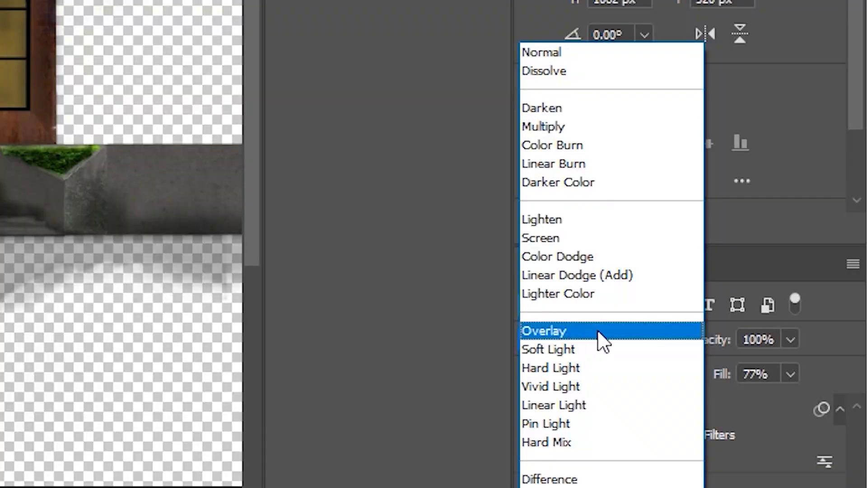
click(603, 342)
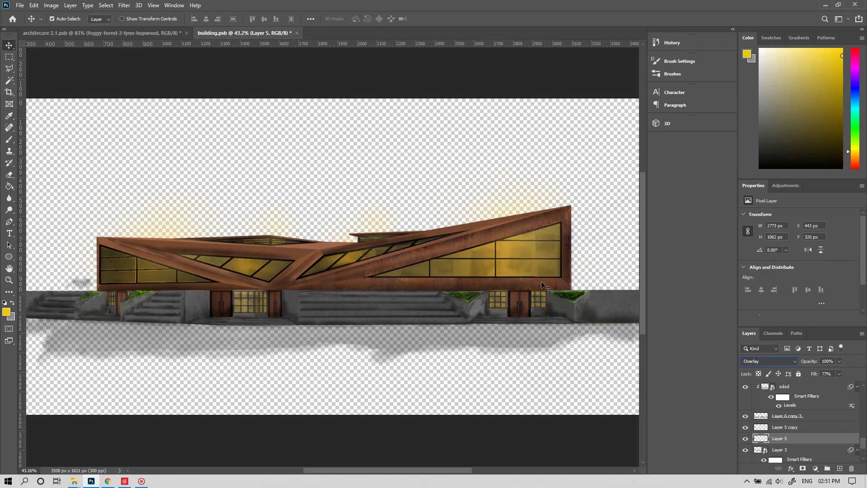
click(773, 363)
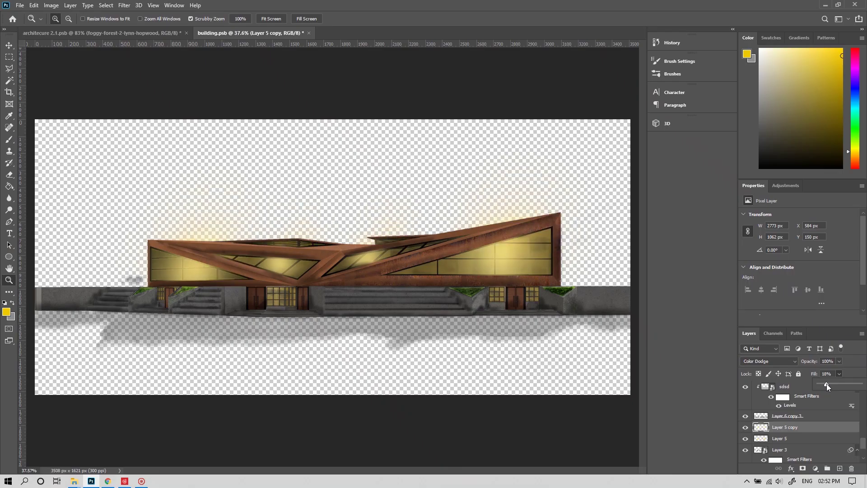
drag(826, 383, 832, 384)
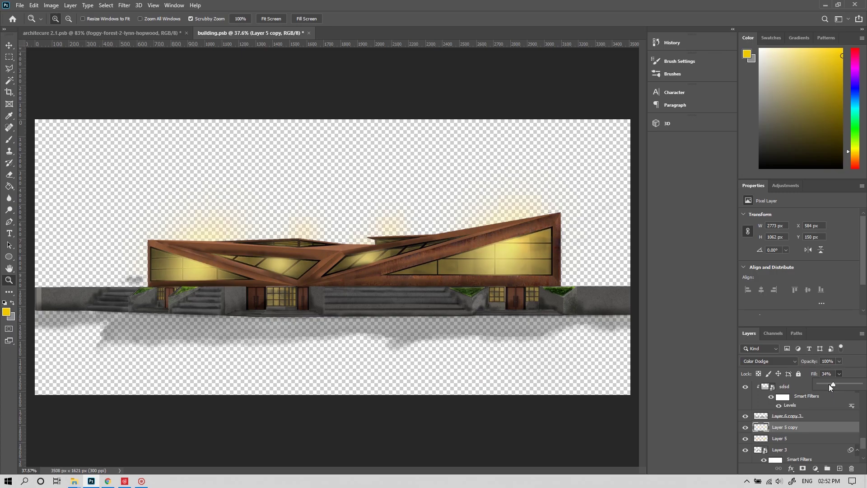
drag(824, 383, 822, 384)
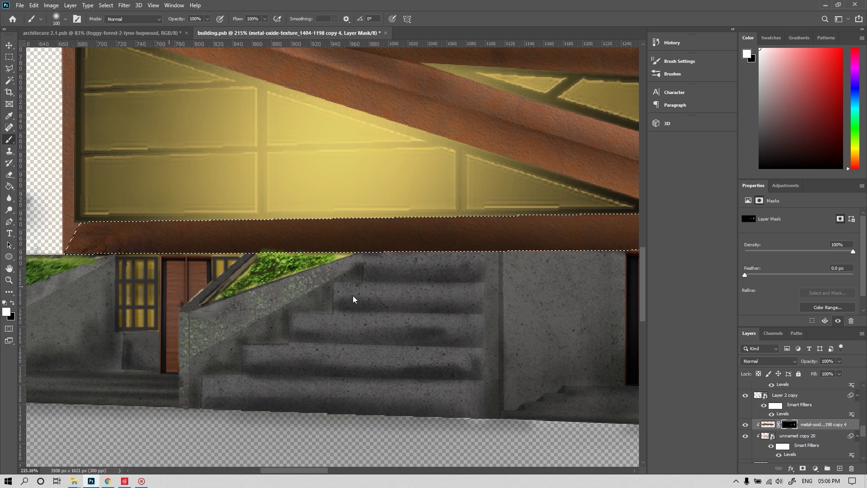
Touch up the rust texture mask with a 20 px brush and move the boulevard tree onto the right glass.
scroll(396, 290, right, 4)
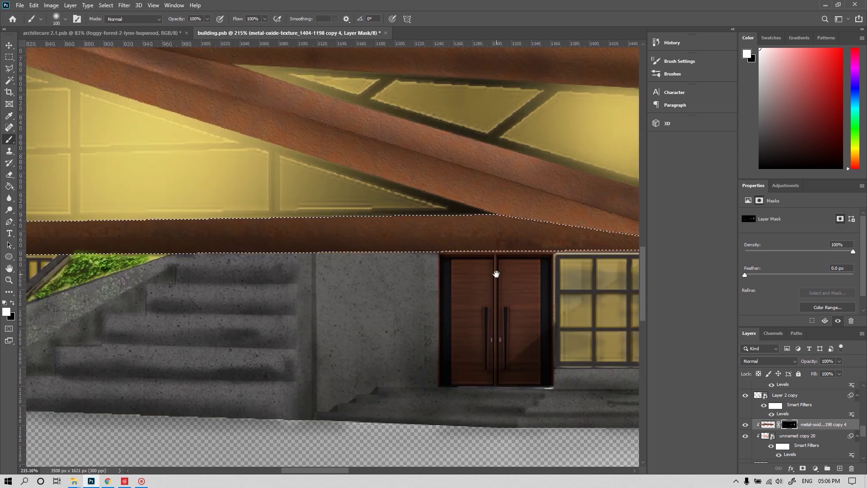
drag(495, 274, 223, 217)
key(bracketleft)
key(bracketleft)
key(bracketleft)
key(bracketleft)
key(bracketleft)
key(bracketleft)
key(bracketleft)
key(bracketleft)
key(bracketleft)
key(bracketleft)
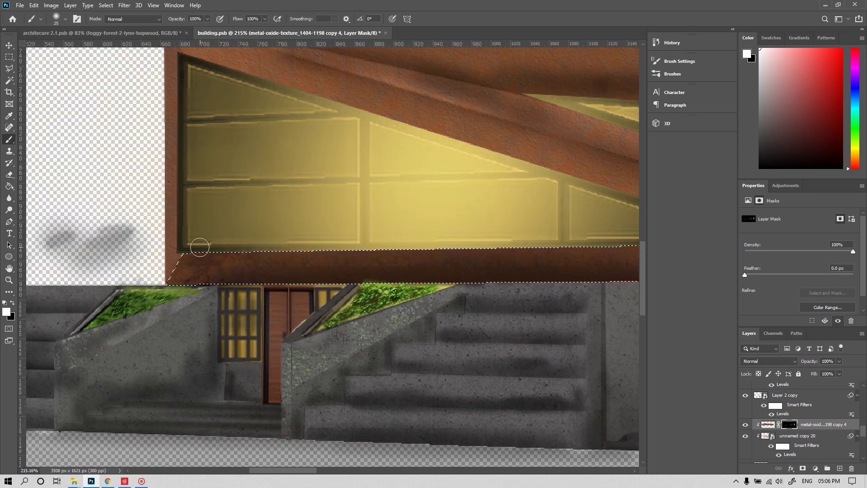
scroll(200, 248, right, 5)
key(bracketleft)
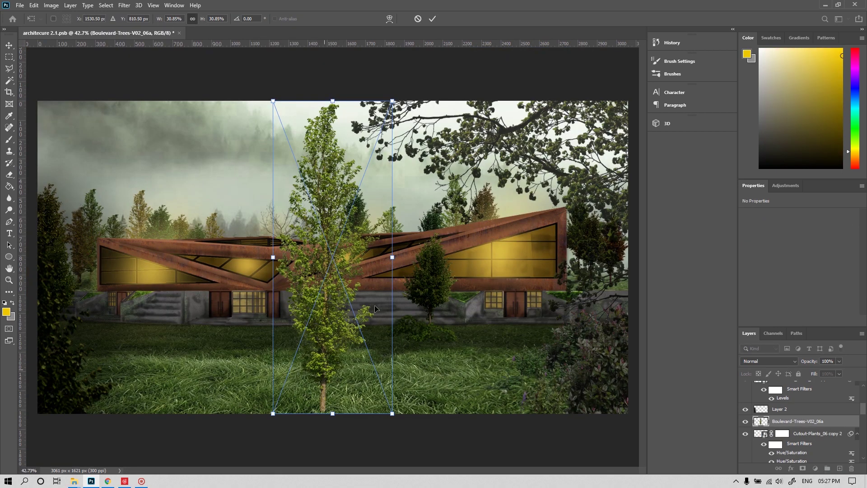
drag(375, 308, 474, 264)
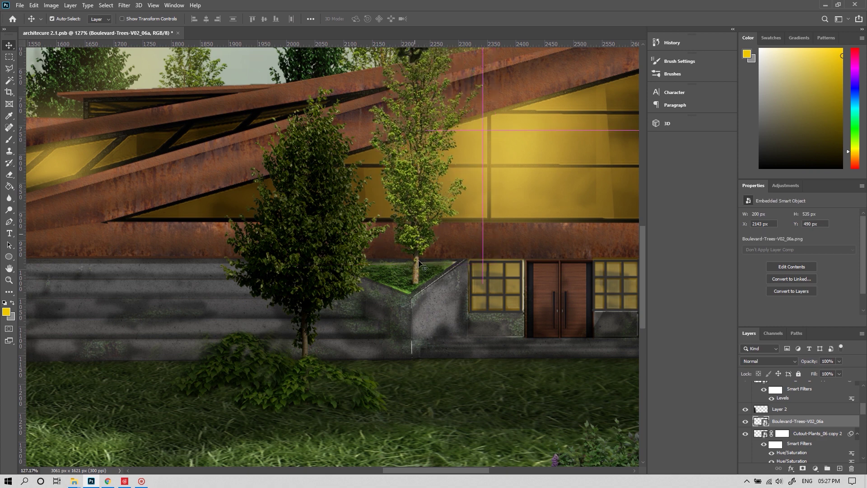
Rasterize the tree layer from its layer options, then undo the rasterize.
scroll(422, 278, down, 5)
scroll(420, 276, up, 5)
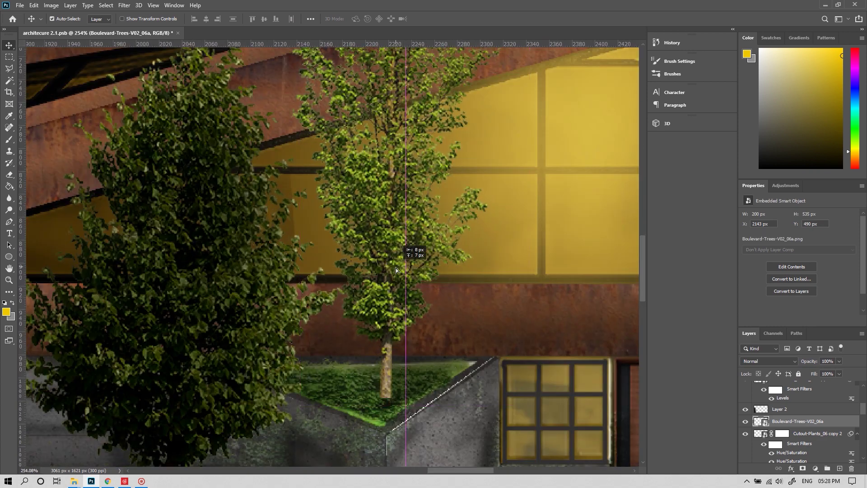
scroll(454, 275, down, 3)
right_click(797, 421)
click(767, 196)
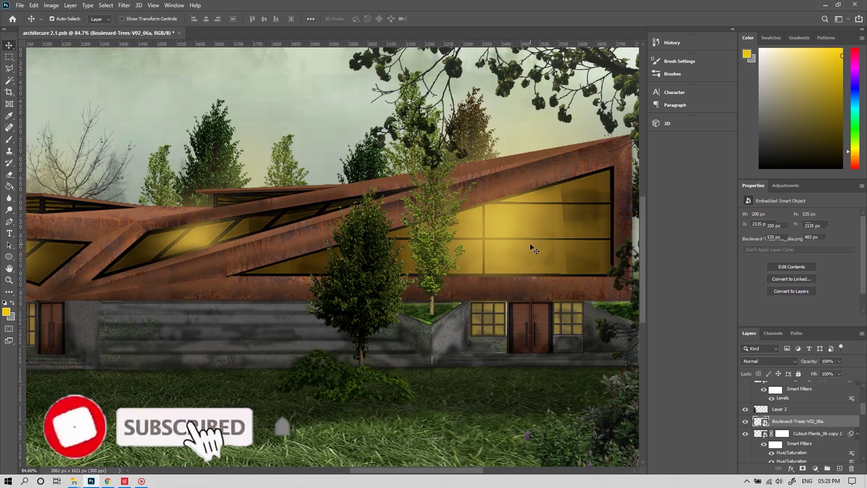
key(ctrl+z)
scroll(459, 253, up, 3)
scroll(424, 286, down, 2)
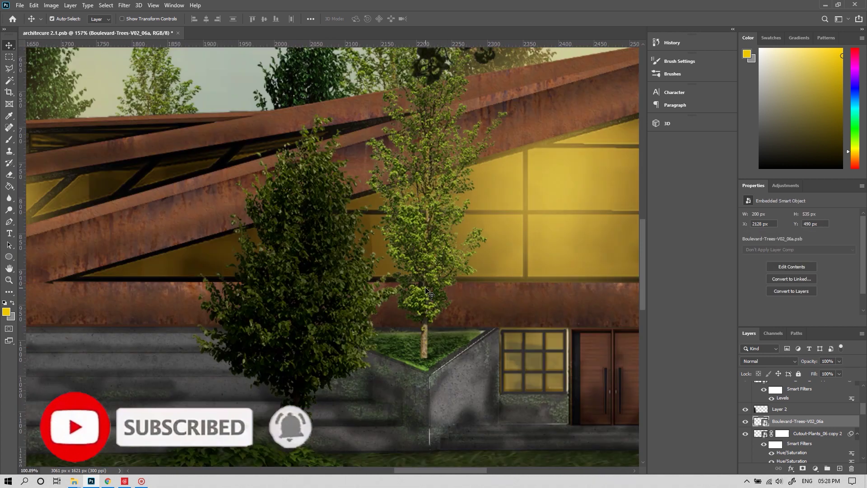
Scale the slim tree to about 154 × 410 px and darken it with Levels midtones 0.73, output white 198.
key(ctrl+t)
drag(425, 137, 457, 128)
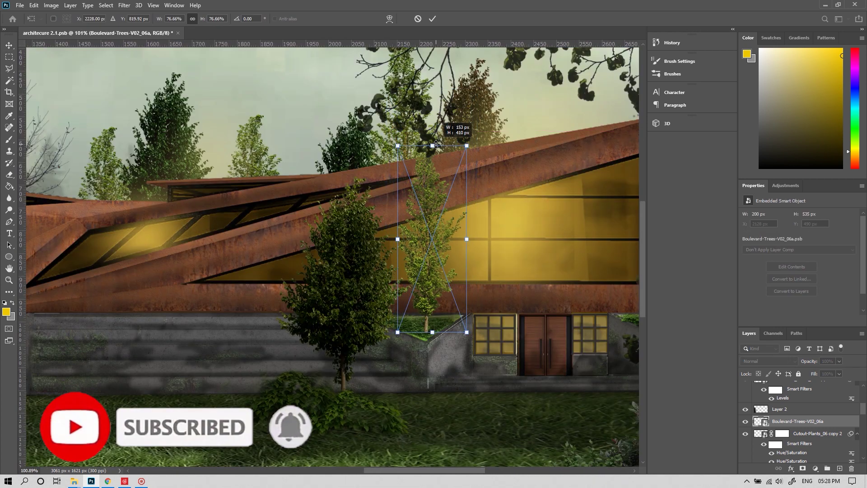
key(Return)
key(ctrl+l)
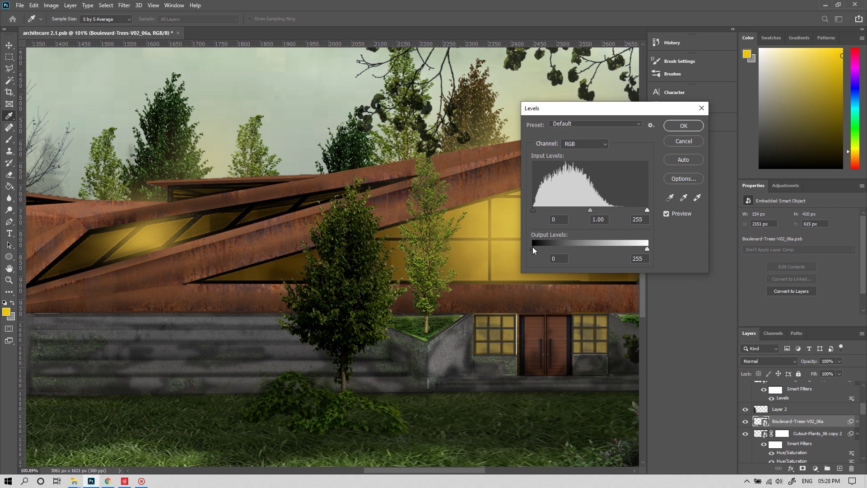
drag(589, 210, 605, 213)
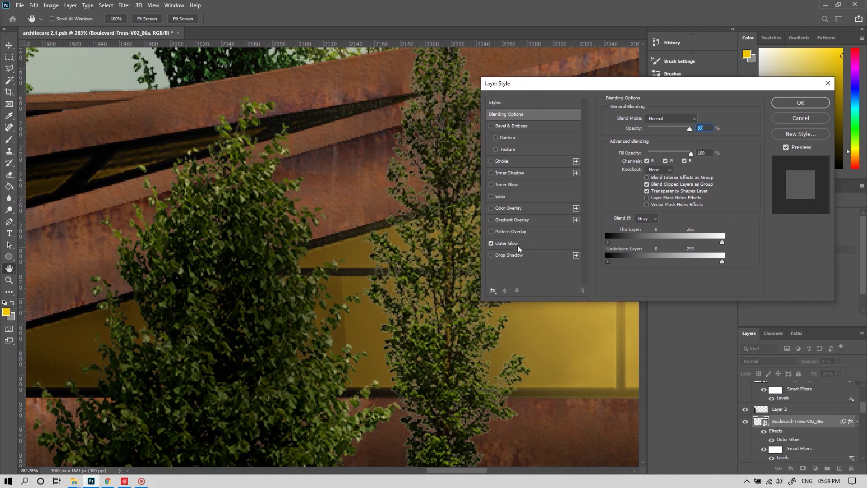
Give the tree a gold b39333 Screen Outer Glow at 35% opacity, 7% noise and 8 px size.
click(515, 244)
click(626, 151)
click(543, 155)
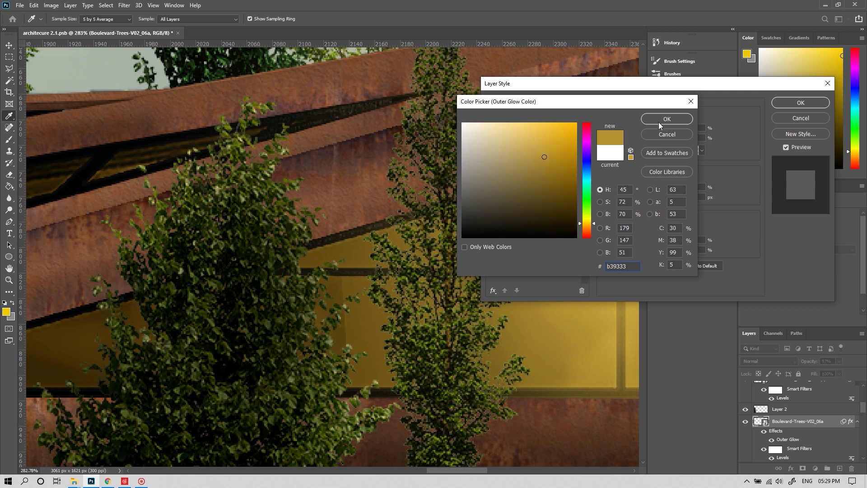
click(659, 122)
drag(611, 87, 144, 130)
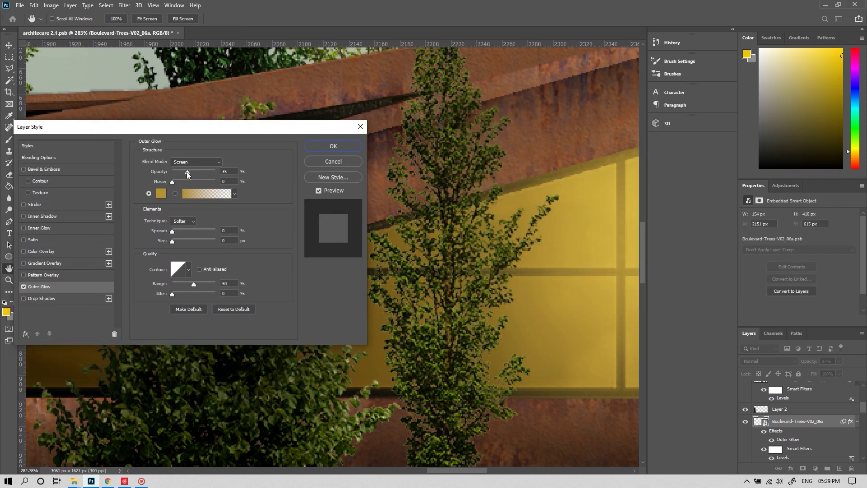
drag(172, 181, 175, 182)
drag(172, 240, 176, 245)
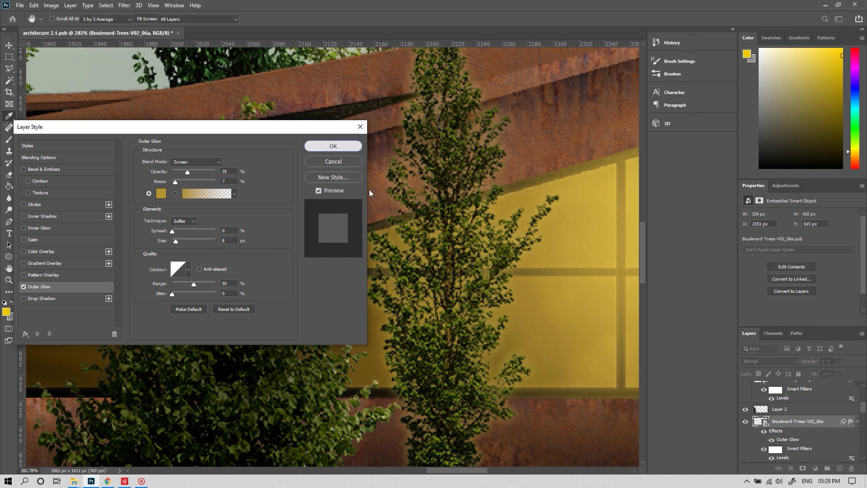
key(Return)
key(v)
alt+scroll(435, 273, down, 5)
Add a new empty layer above the trees and zoom onto the slender tree beside the glass.
alt+scroll(436, 273, up, 2)
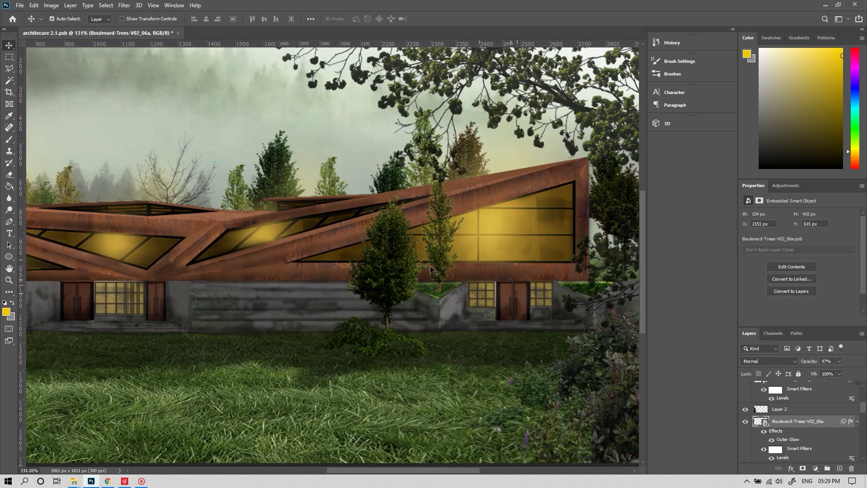
alt+scroll(322, 271, up, 3)
alt+scroll(322, 271, down, 4)
key(ctrl+shift+alt+n)
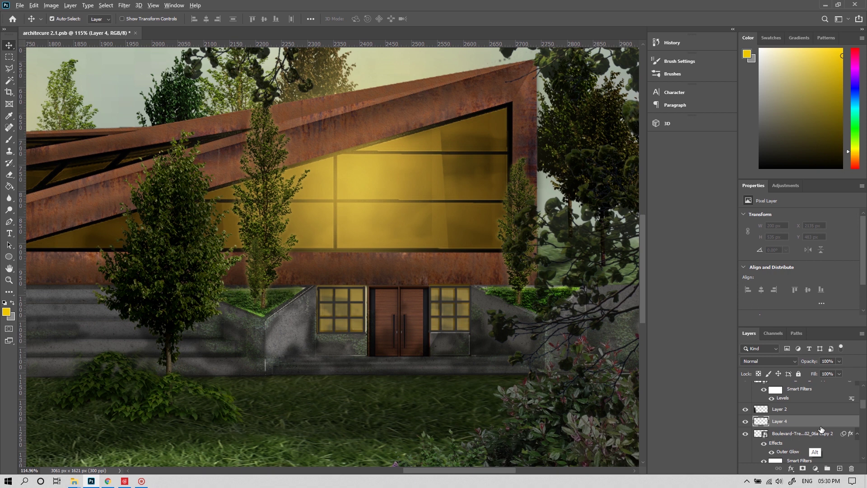
alt+scroll(821, 429, up, 3)
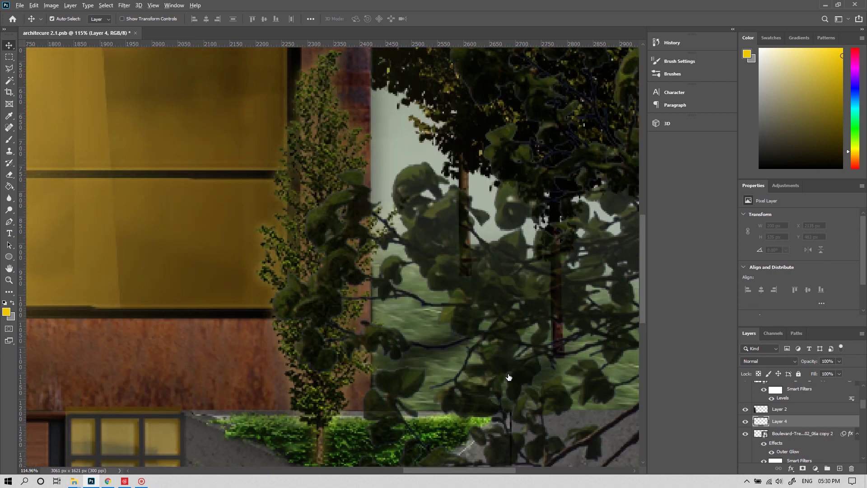
click(429, 389)
key(z)
drag(430, 389, 407, 386)
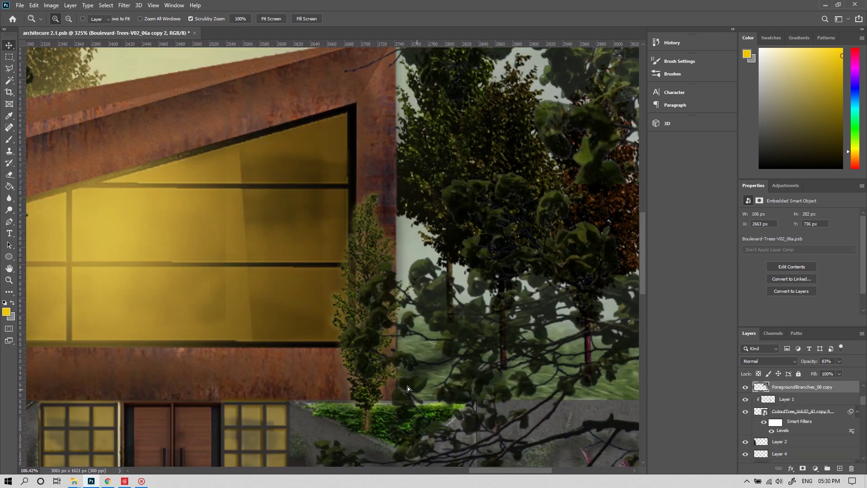
key(v)
alt+scroll(388, 343, down, 3)
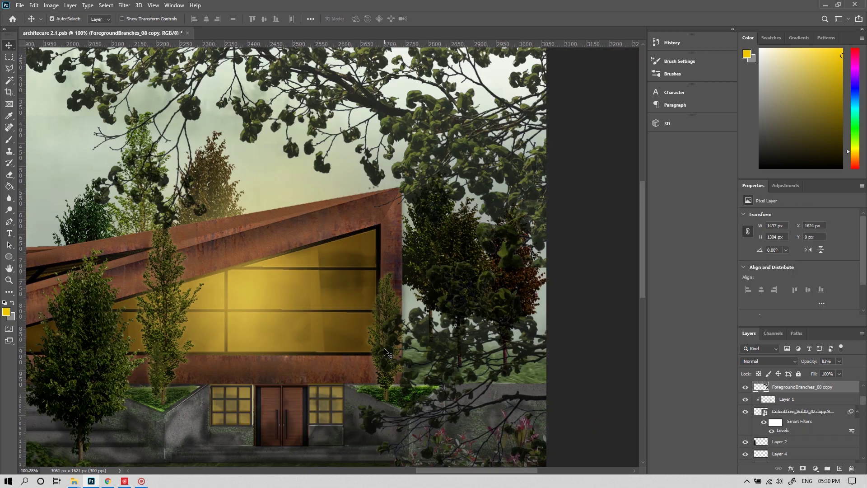
drag(379, 345, 380, 300)
Paint extra yellow glow onto the glass panes on Layer 1 with a larger brush.
click(512, 364)
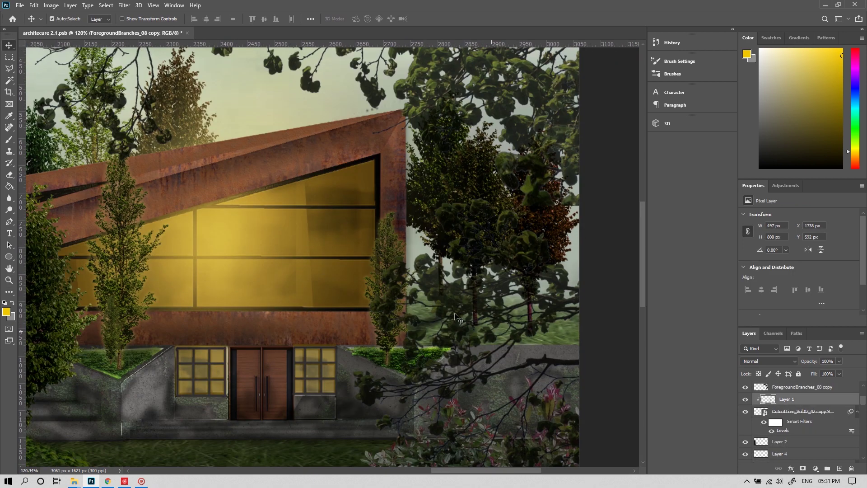
key(b)
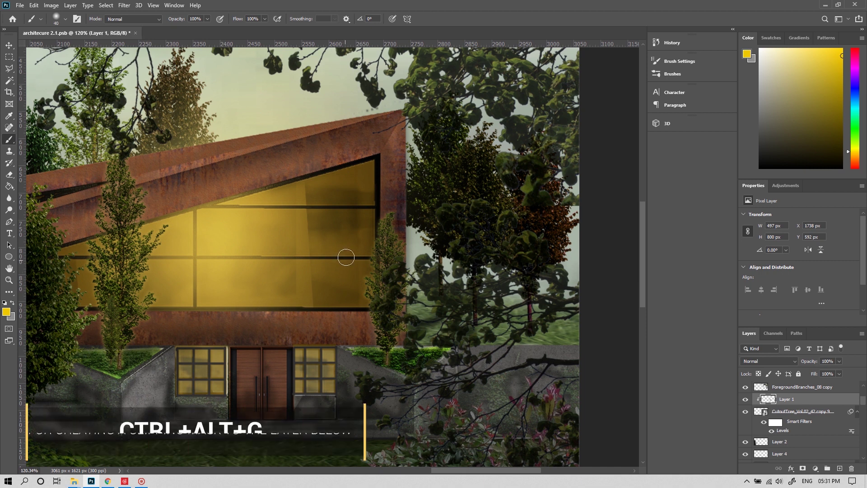
key(bracketright)
key(bracketright)
key(bracketright)
key(bracketright)
mouse_move(349, 229)
mouse_down()
mouse_move(353, 252)
mouse_move(364, 231)
mouse_move(349, 327)
mouse_move(365, 243)
mouse_up()
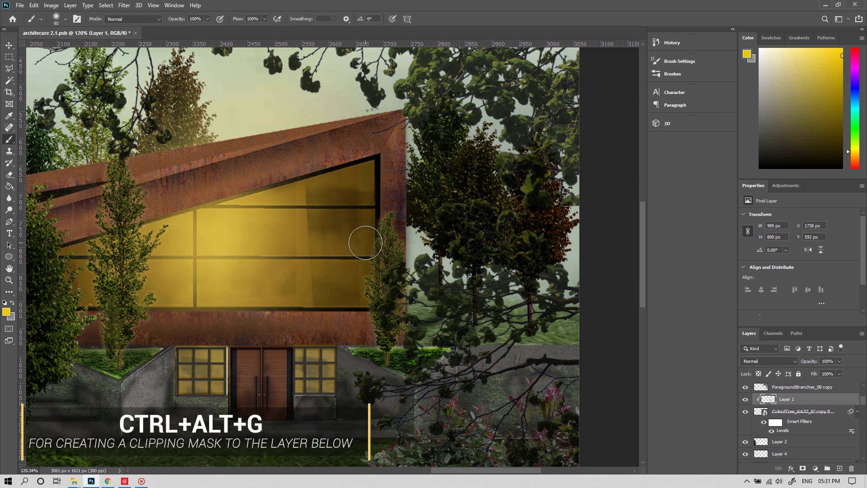
click(745, 399)
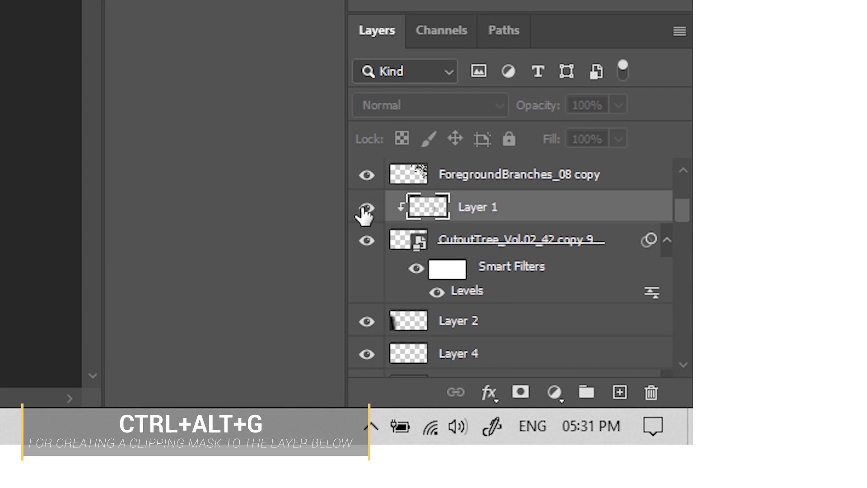
click(366, 208)
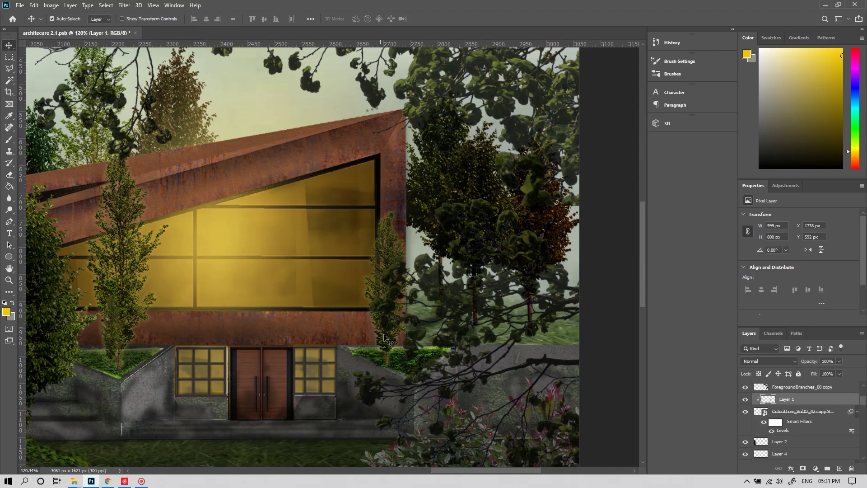
Paint yellow light along the tree's edge on clipped Layer 4 and set it to Color Dodge.
click(385, 339)
scroll(398, 334, up, 4)
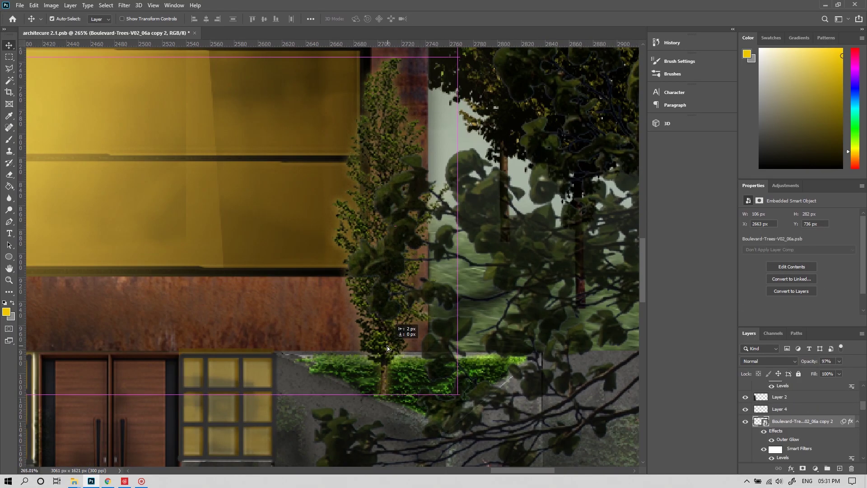
click(796, 413)
scroll(329, 271, down, 5)
key(b)
drag(310, 271, 338, 217)
click(768, 361)
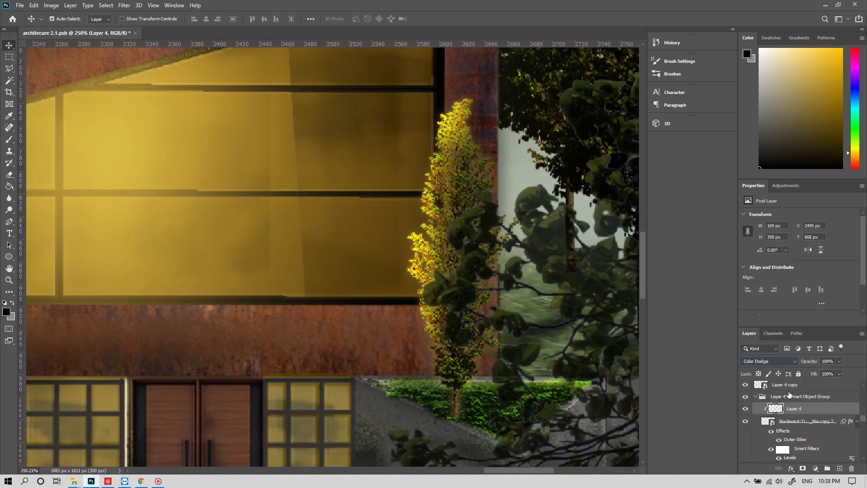
click(769, 360)
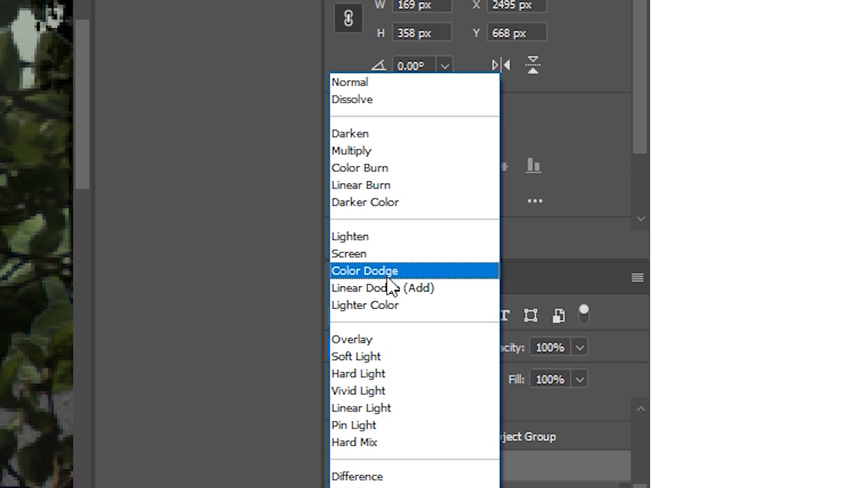
click(386, 275)
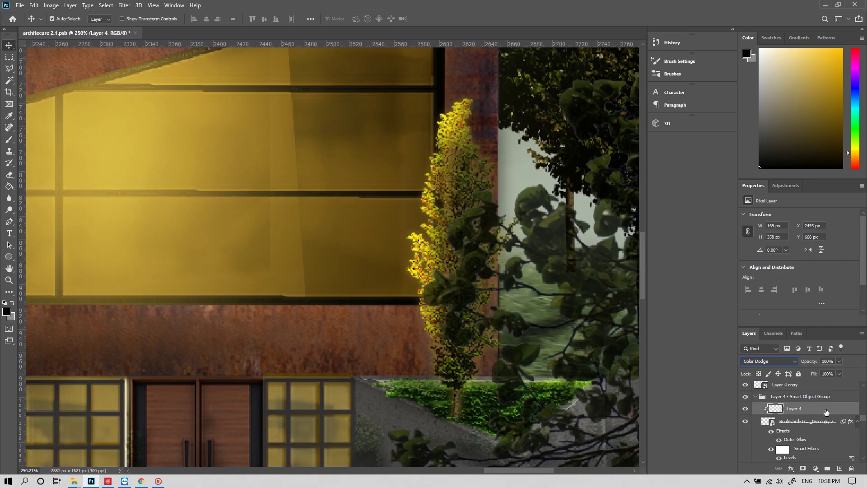
Split Layer 4's Blend If Underlying Layer black slider to 61/99 so the rim light falls off softly.
double_click(826, 411)
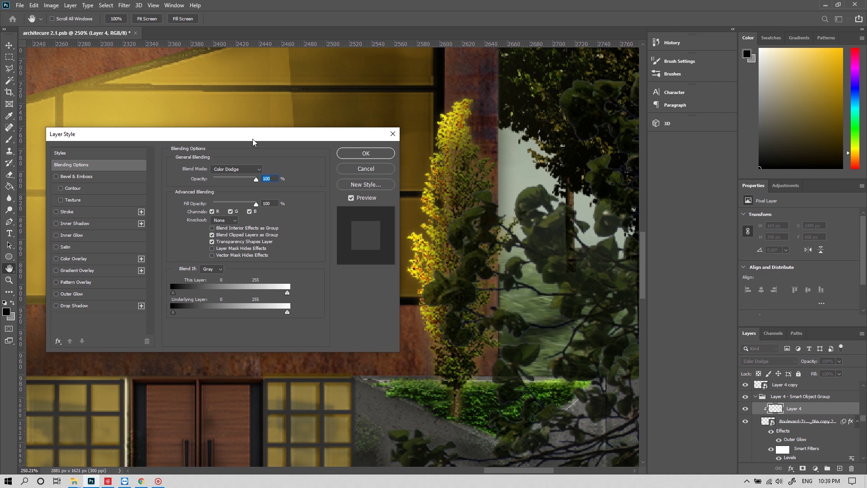
drag(253, 139, 253, 104)
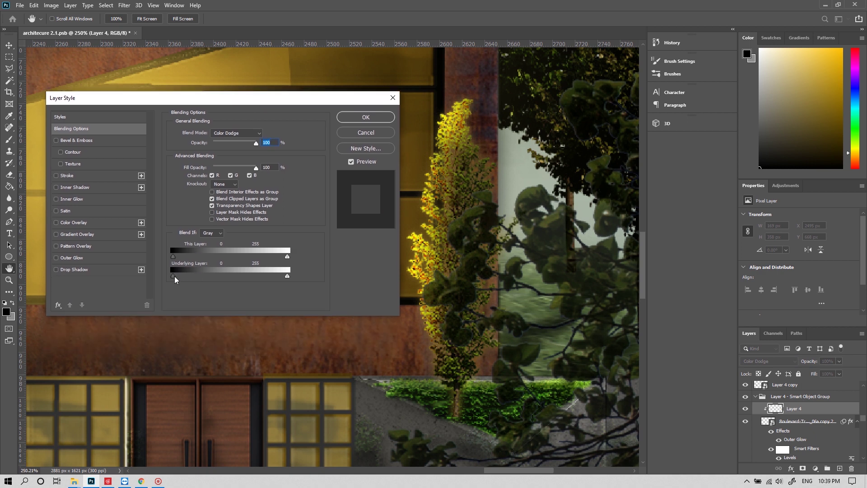
drag(182, 277, 200, 275)
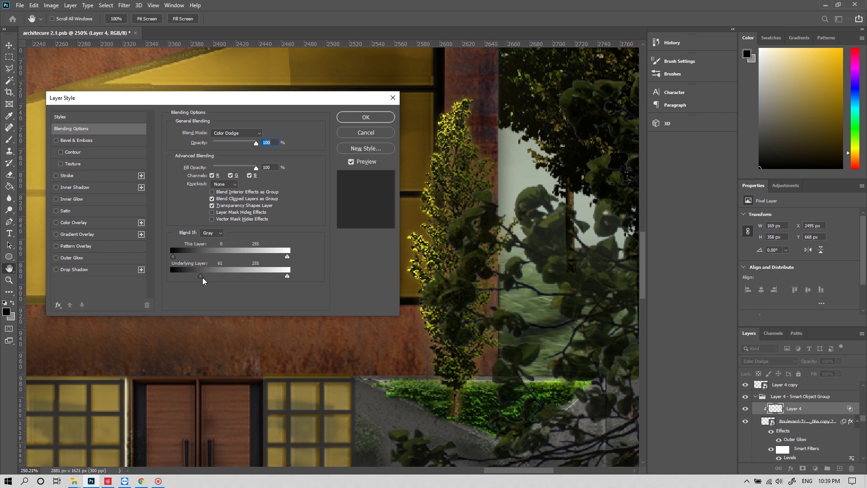
drag(203, 279, 216, 278)
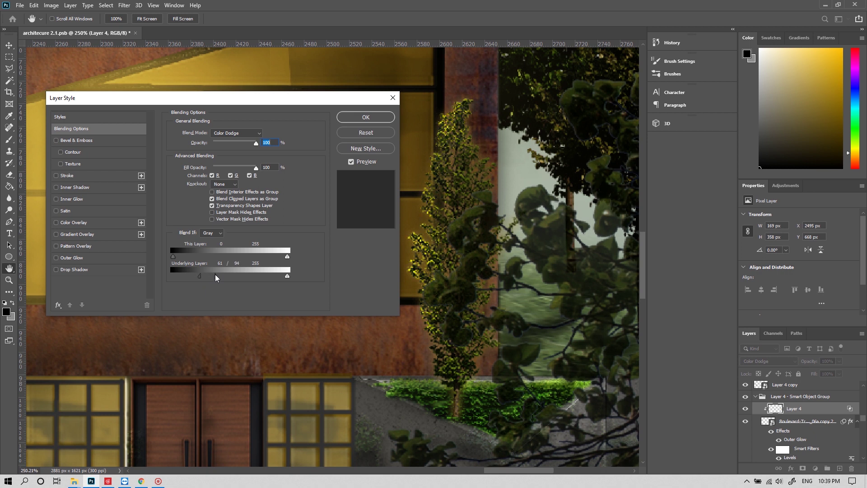
click(372, 118)
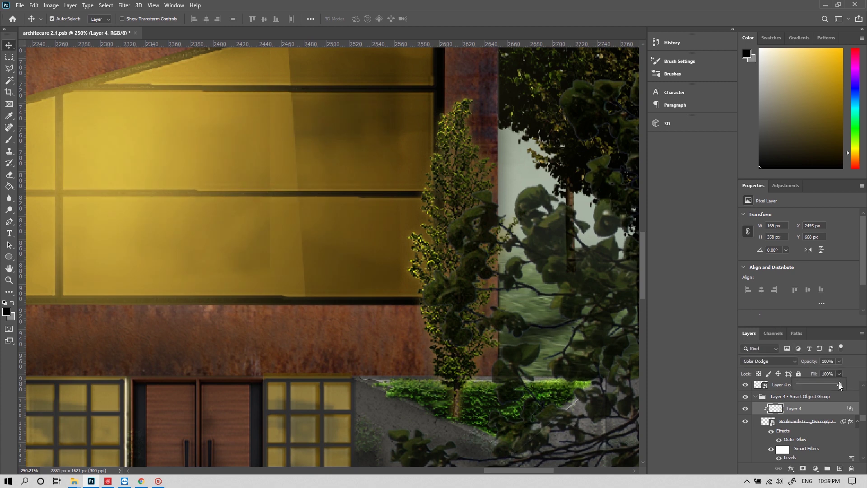
Lower the tree glow layer's fill to 65%.
drag(838, 383, 824, 383)
scroll(503, 331, down, 10)
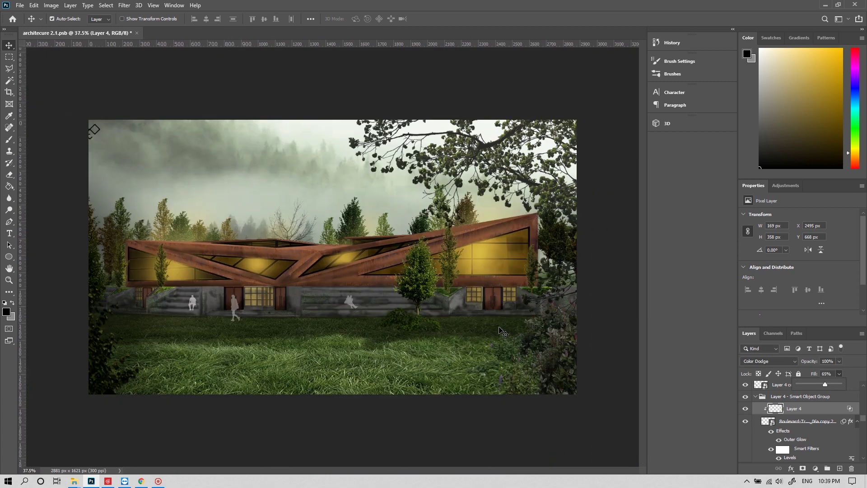
scroll(524, 334, up, 5)
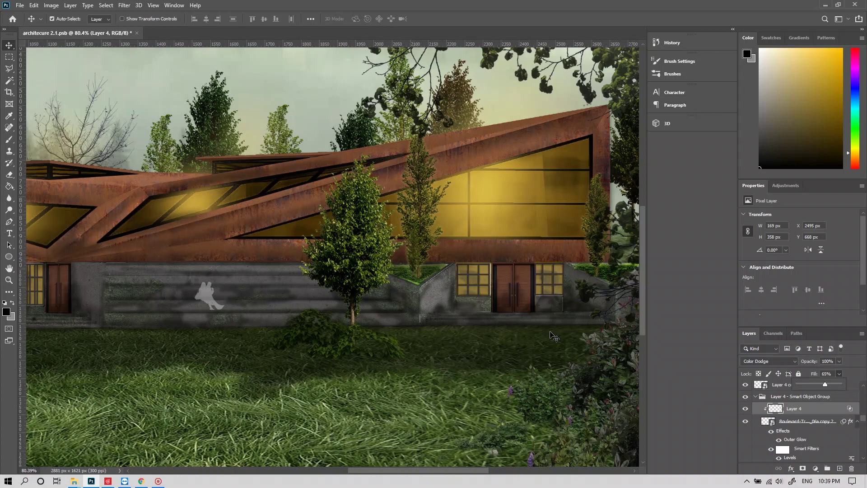
scroll(550, 334, up, 4)
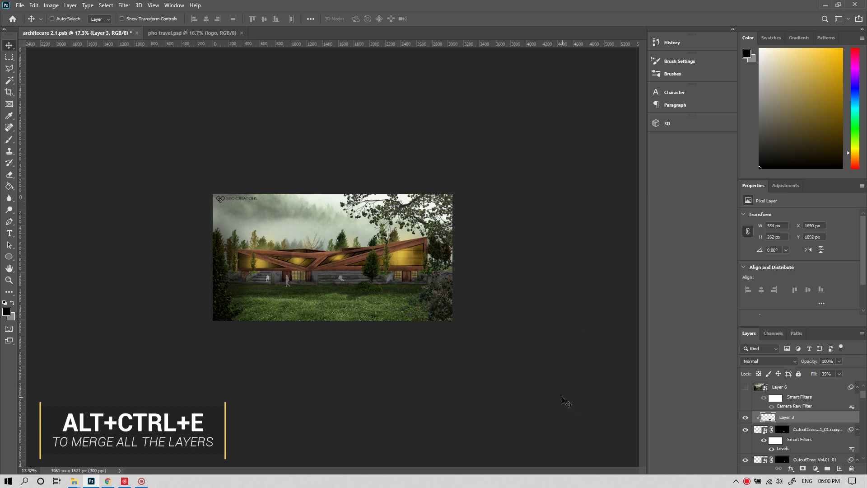
Stamp all visible layers into a merged Layer 7 and review it in Camera Raw.
key(ctrl+shift+alt+e)
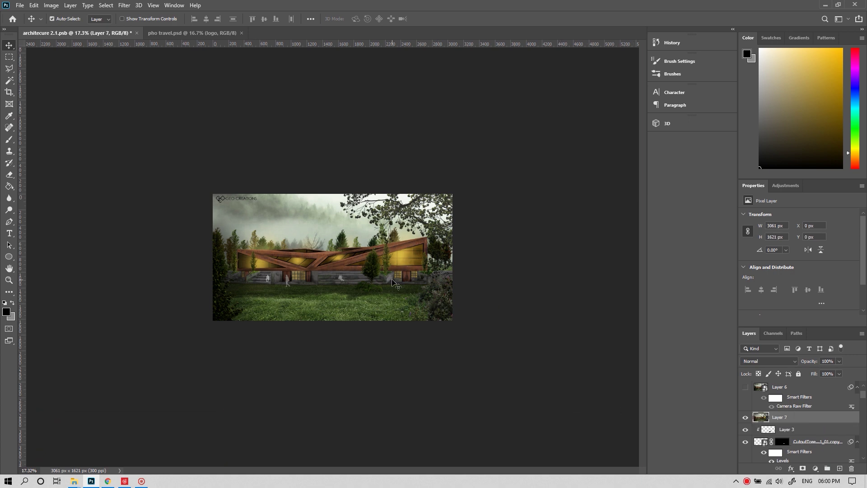
key(ctrl+shift+a)
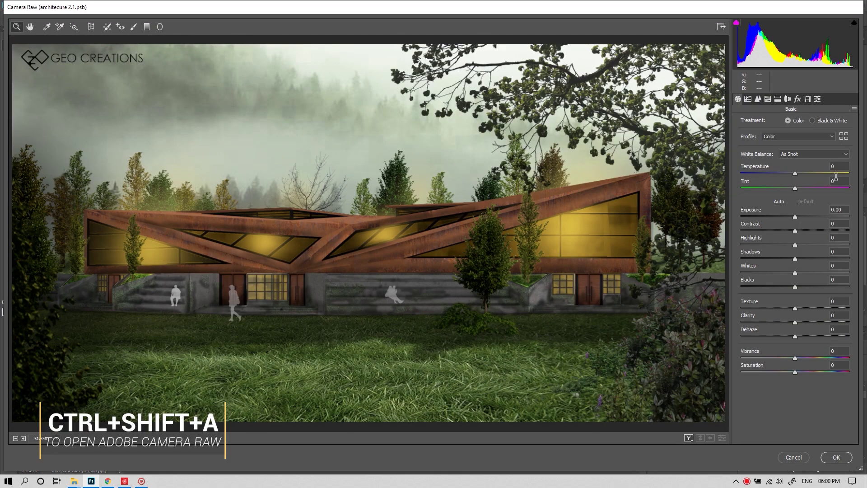
click(768, 98)
click(738, 99)
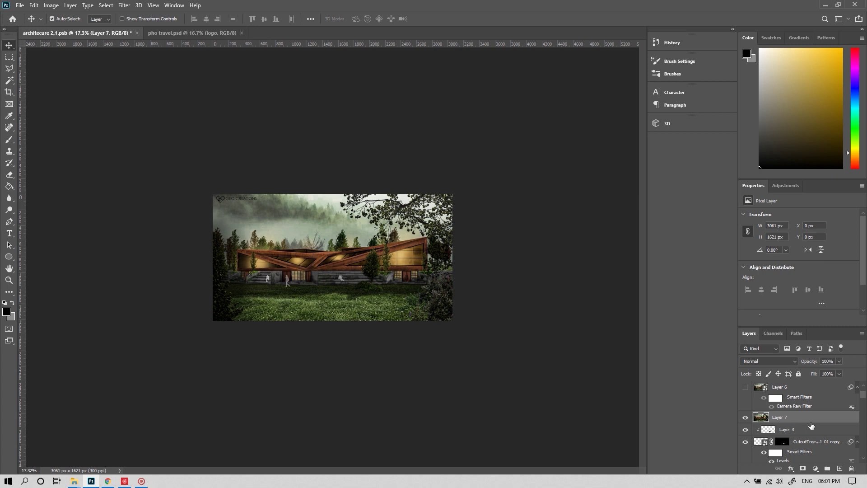
Duplicate Layer 7 and grade the copy with Camera Raw preset 1.
key(ctrl+j)
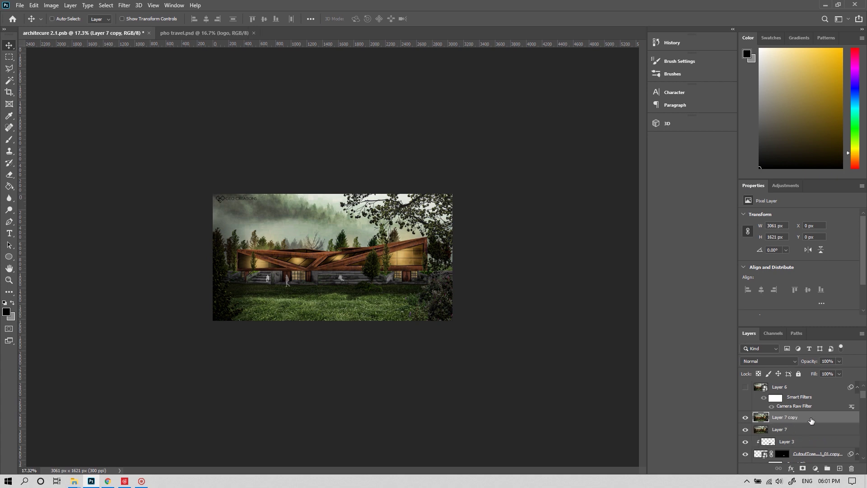
key(ctrl+shift+a)
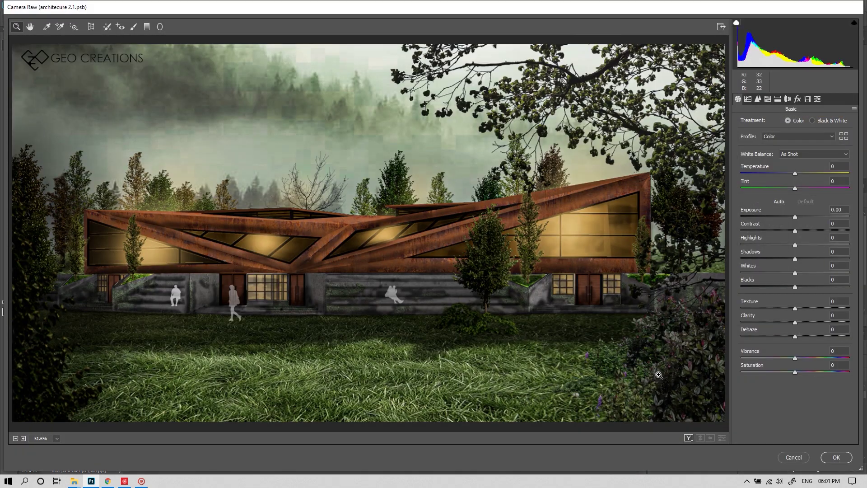
click(817, 106)
click(752, 132)
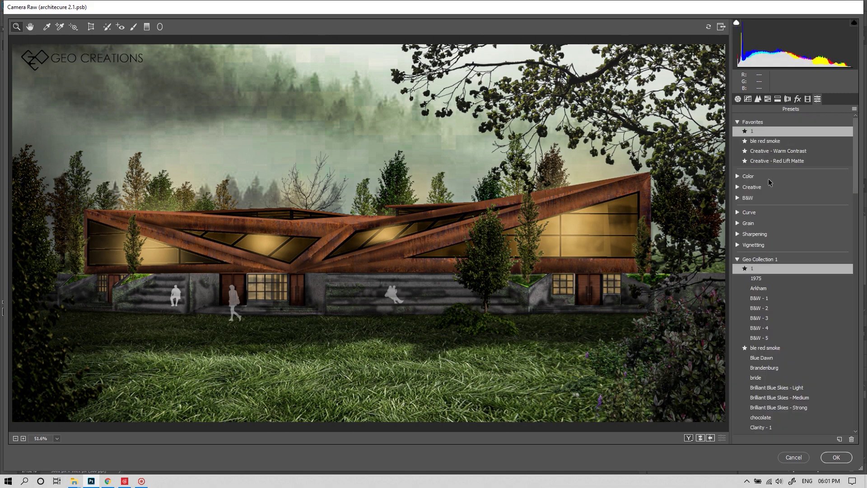
key(Return)
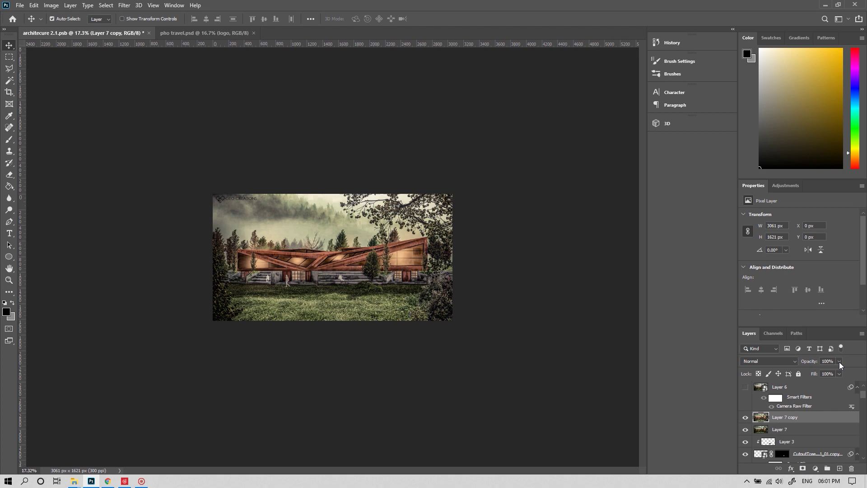
Darken the graded copy's midtones to 0.93 with Levels.
key(ctrl+l)
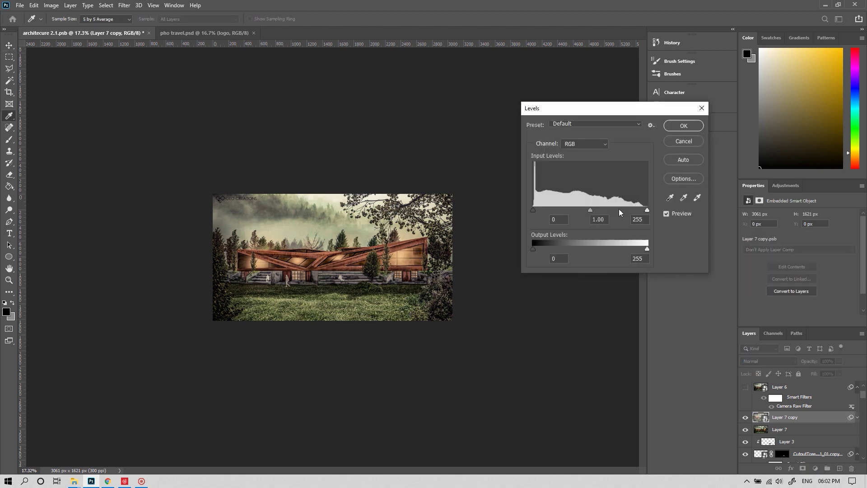
drag(590, 211, 600, 218)
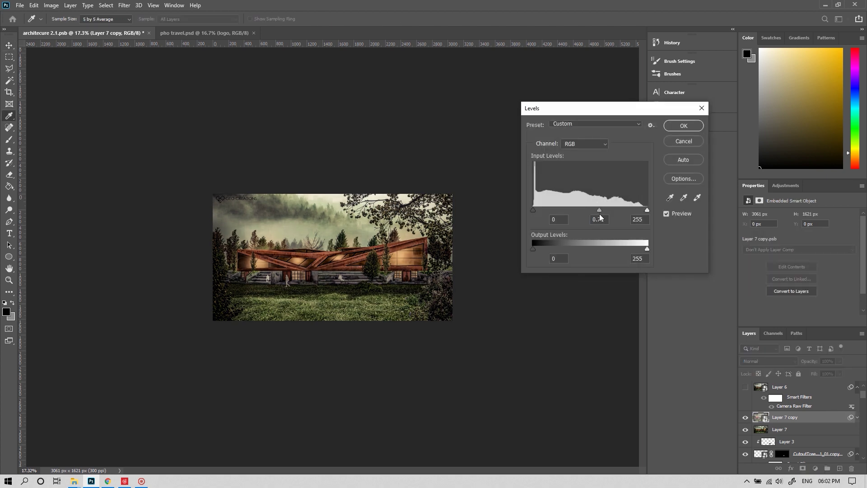
click(683, 126)
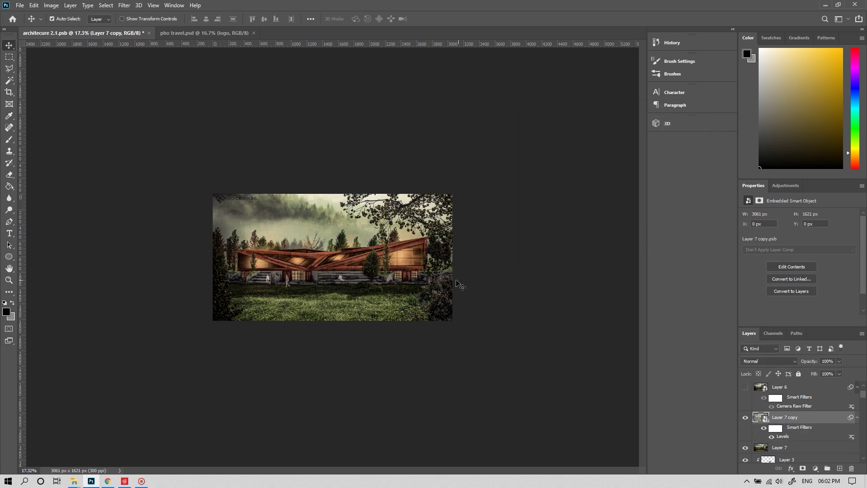
scroll(332, 271, down, 2)
scroll(332, 274, up, 3)
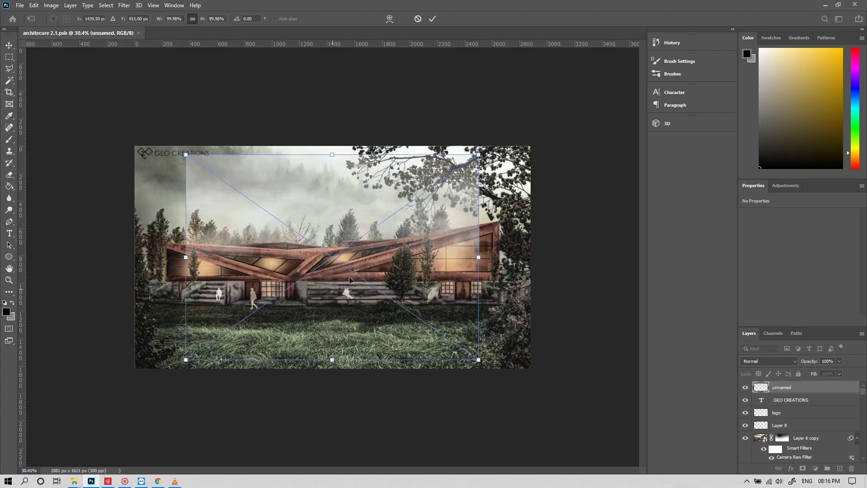
Stretch the pasted mist layer over the scene and mask it away from the building.
drag(316, 325, 546, 269)
drag(331, 161, 331, 48)
key(Return)
click(802, 468)
key(b)
mouse_move(181, 267)
mouse_down()
mouse_move(233, 281)
mouse_move(230, 292)
mouse_move(361, 265)
mouse_move(429, 267)
mouse_move(289, 290)
mouse_move(484, 289)
mouse_up()
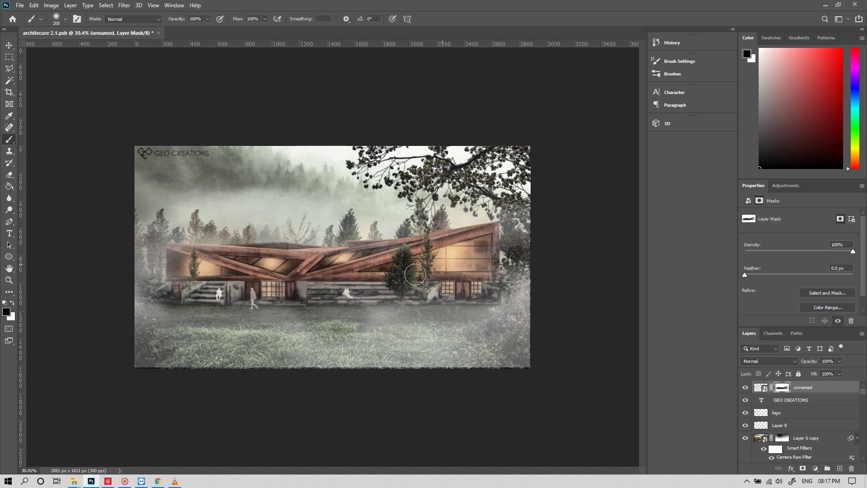
Blend the mist in Screen mode at 84% and mask more mist off the building's front and right side.
click(767, 361)
click(766, 331)
drag(808, 360, 795, 360)
key(z)
drag(455, 369, 444, 370)
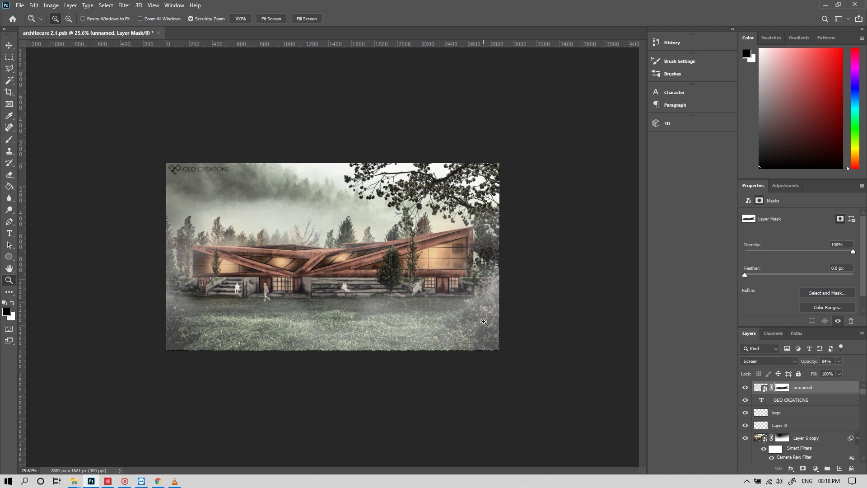
key(b)
mouse_move(478, 298)
mouse_down()
mouse_move(487, 338)
mouse_move(485, 226)
mouse_up()
mouse_move(167, 325)
mouse_down()
mouse_move(189, 235)
mouse_move(339, 239)
mouse_up()
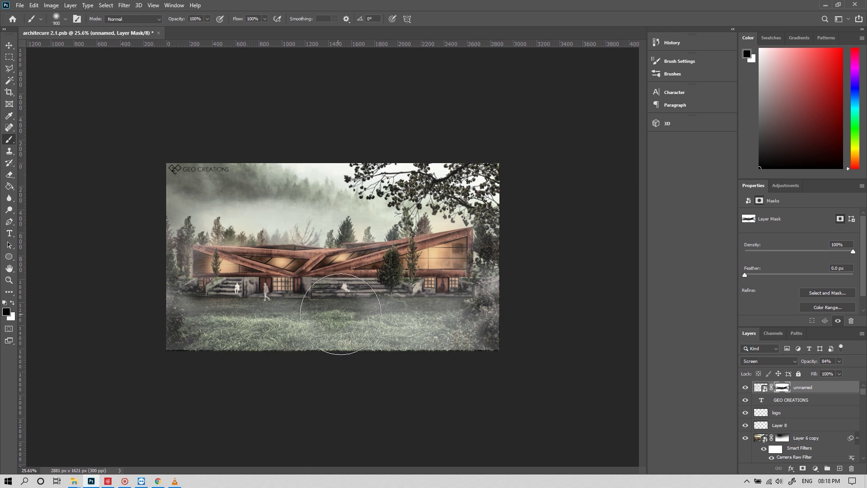